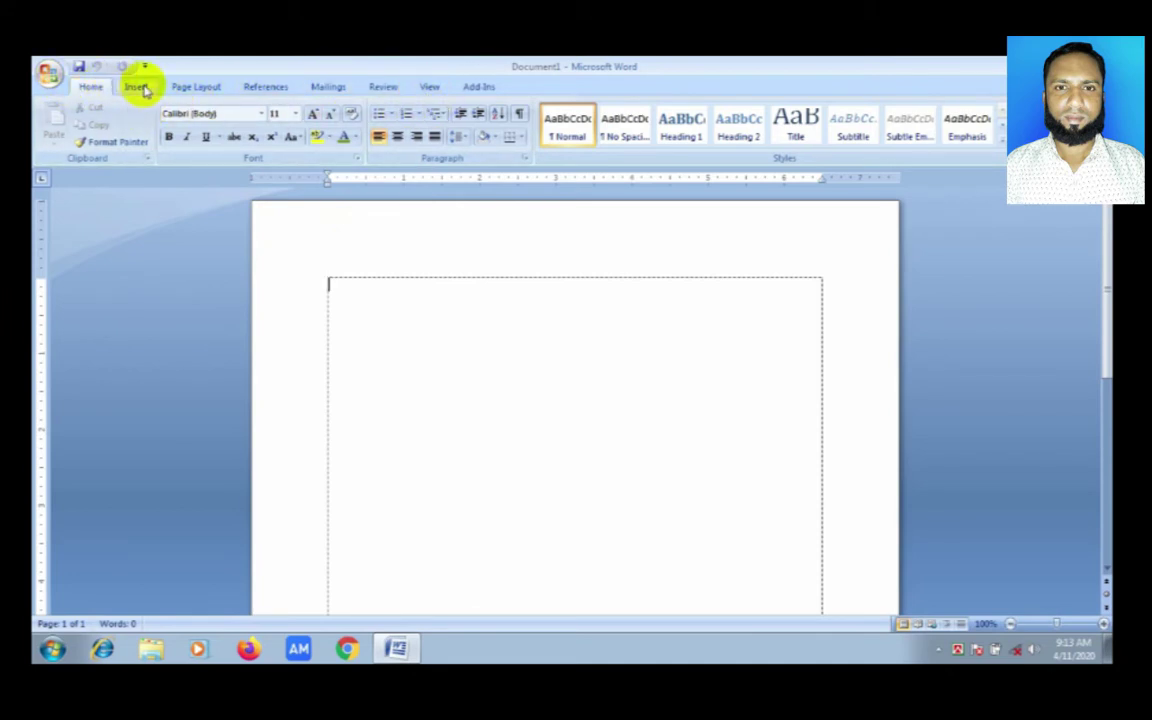
# - Insert an empty table with 4 columns and 5 rows at the top of the page
pyautogui.click(140, 88)
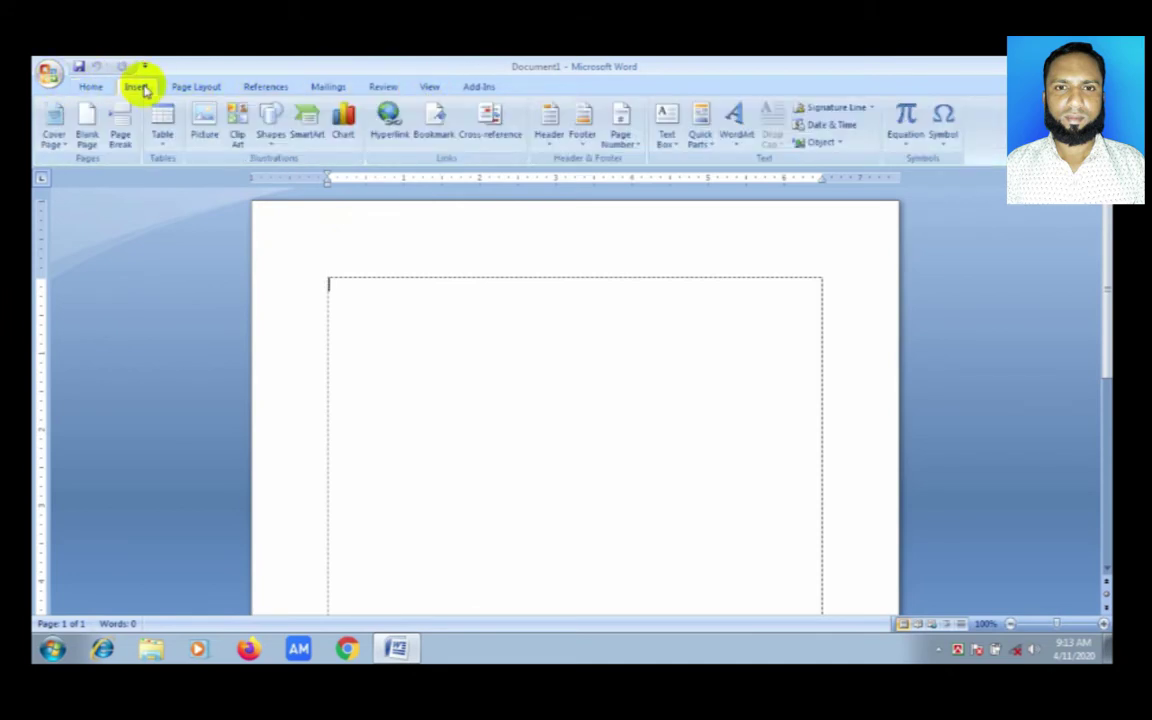
pyautogui.click(160, 145)
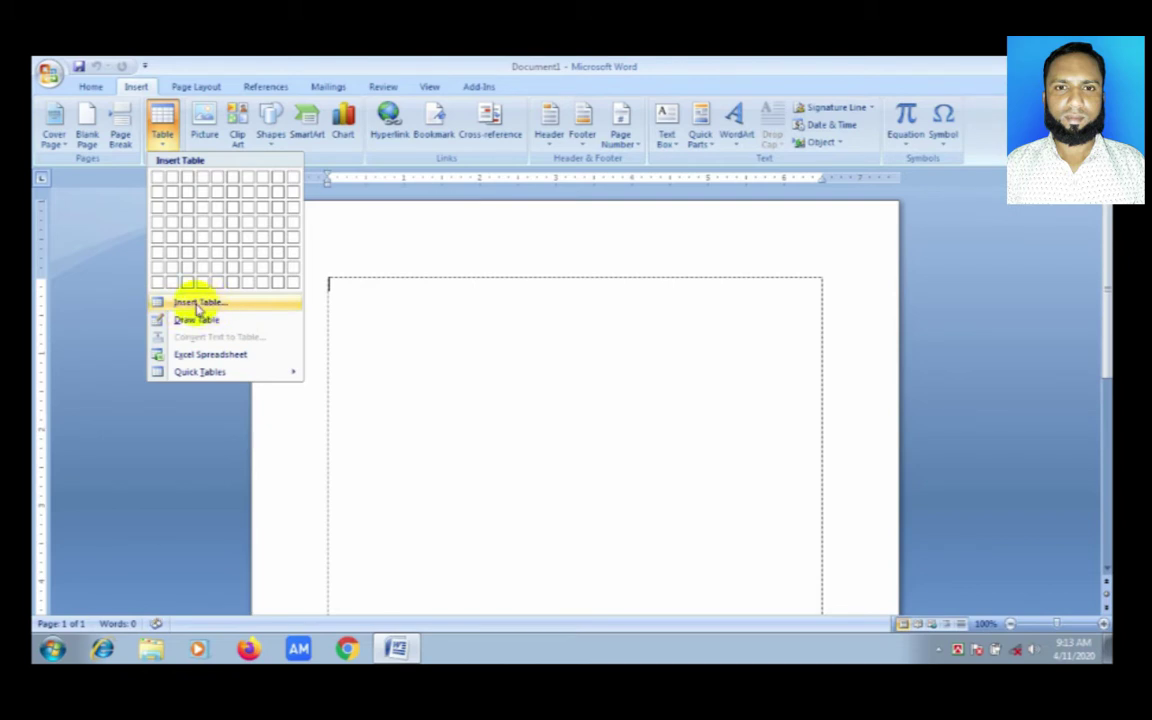
pyautogui.click(198, 304)
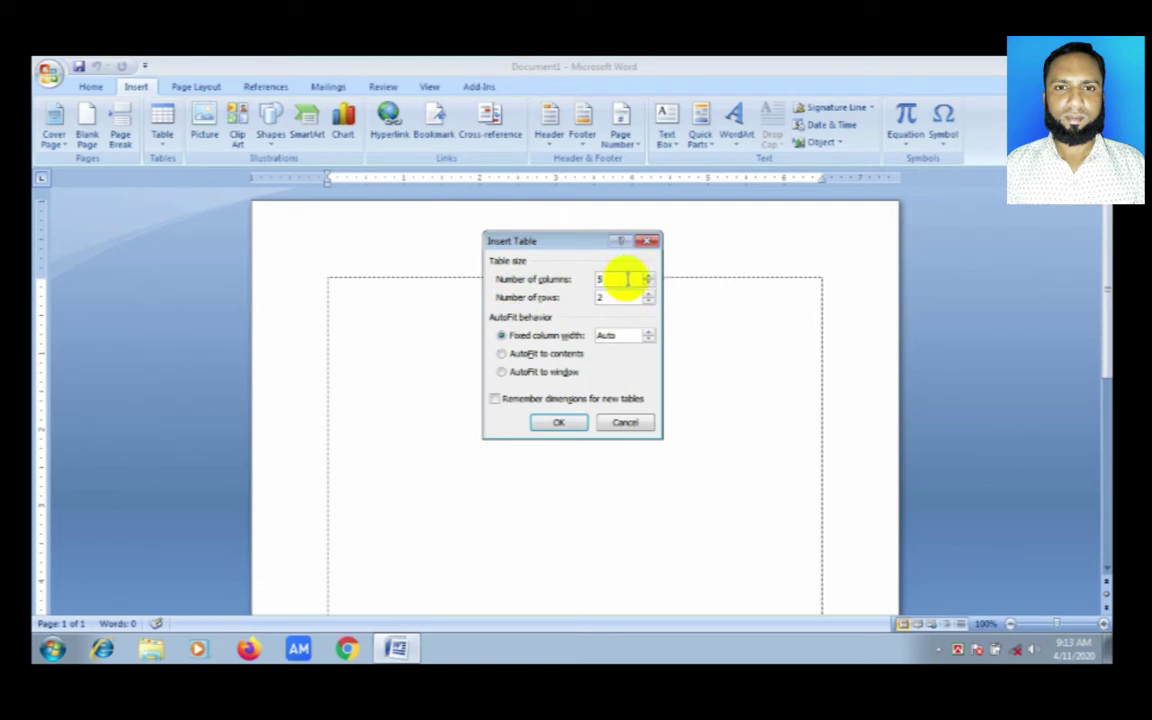
pyautogui.click(627, 279)
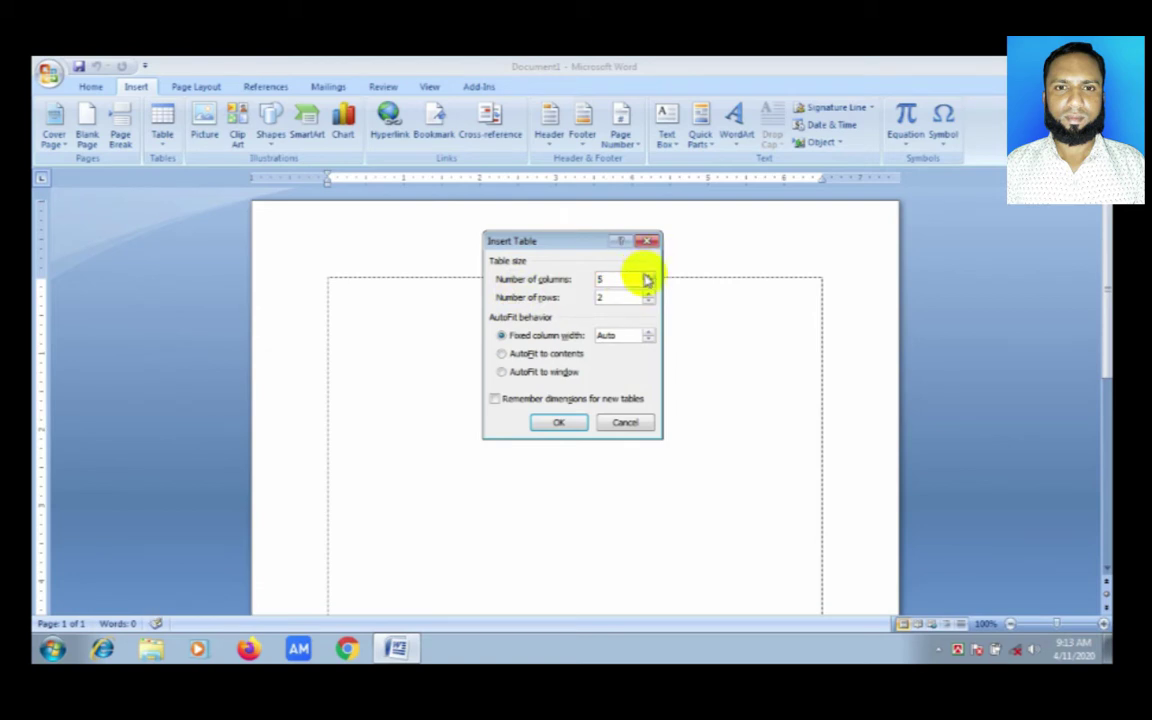
pyautogui.doubleClick(618, 281)
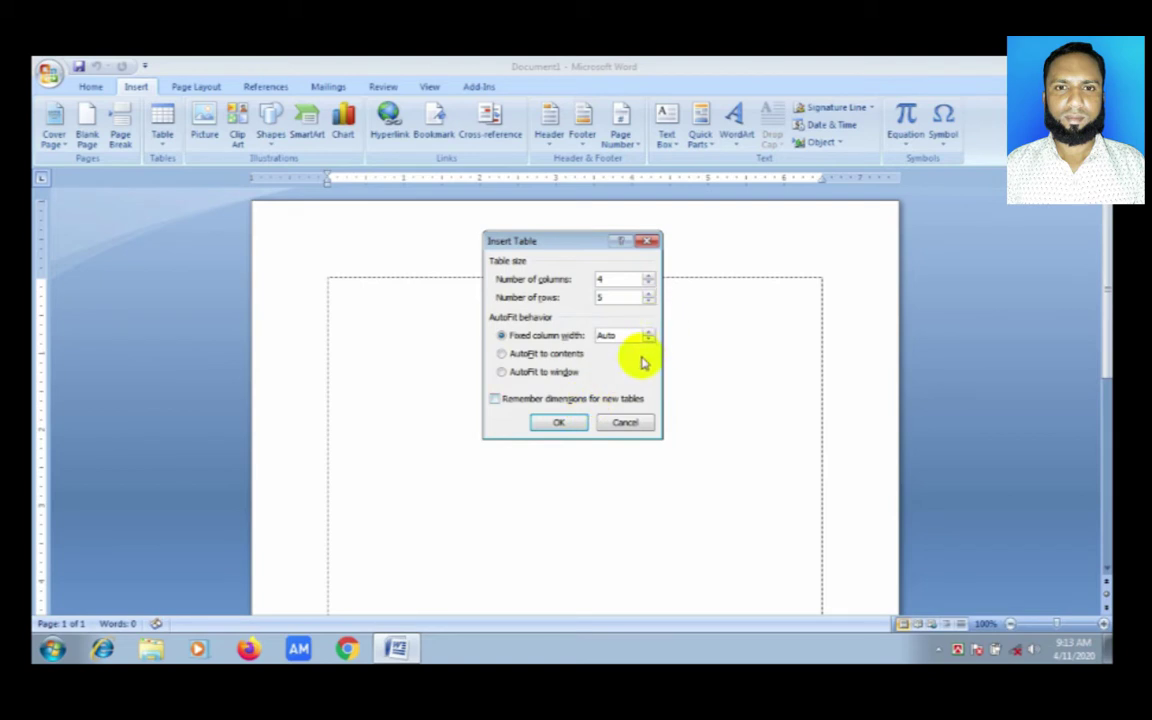
pyautogui.write('4')
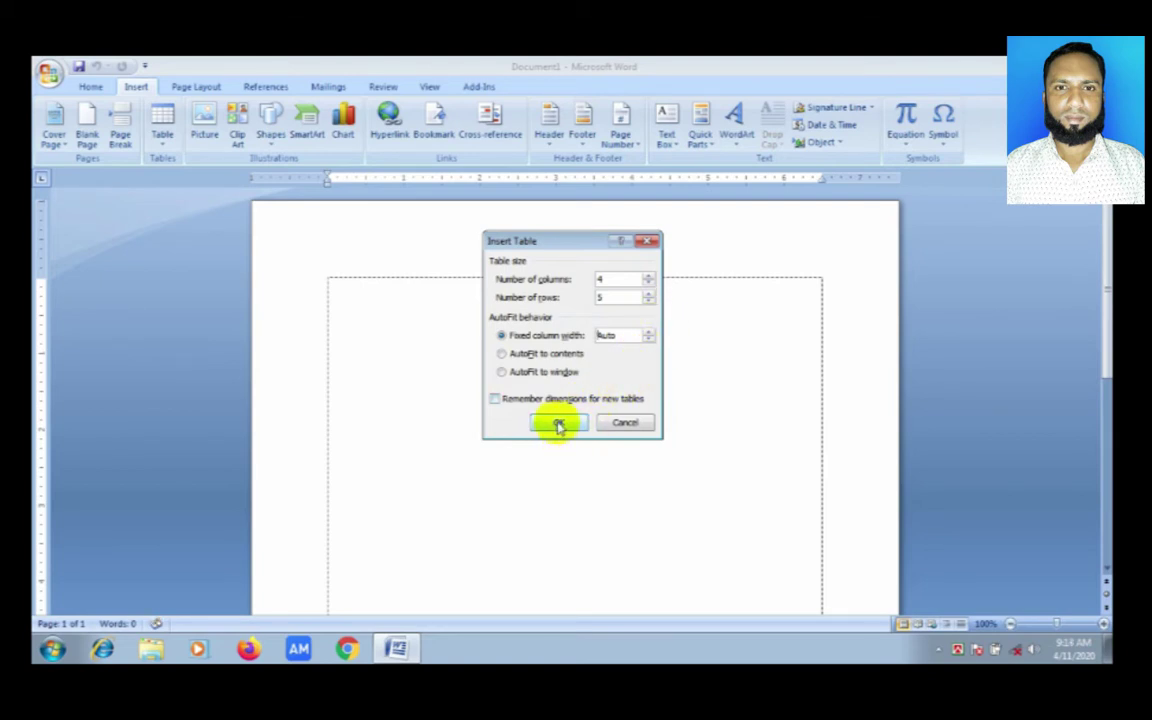
pyautogui.click(556, 424)
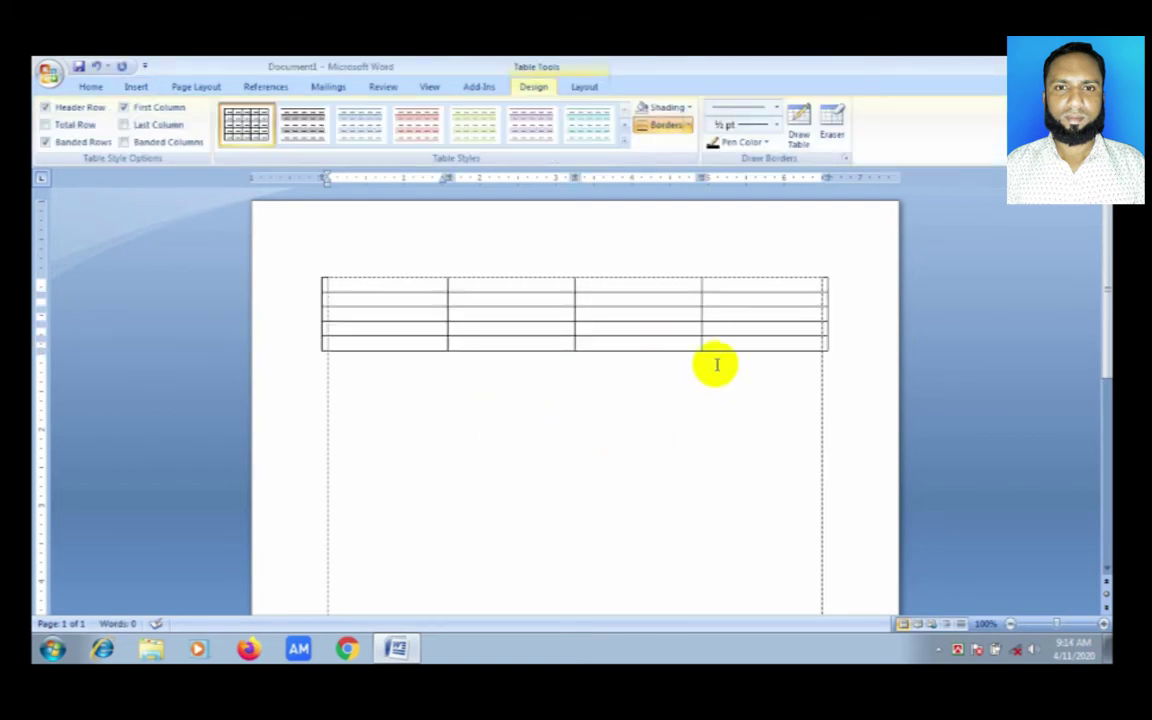
# - Select the whole table and apply 1½ pt All Borders to every cell
pyautogui.click(313, 296)
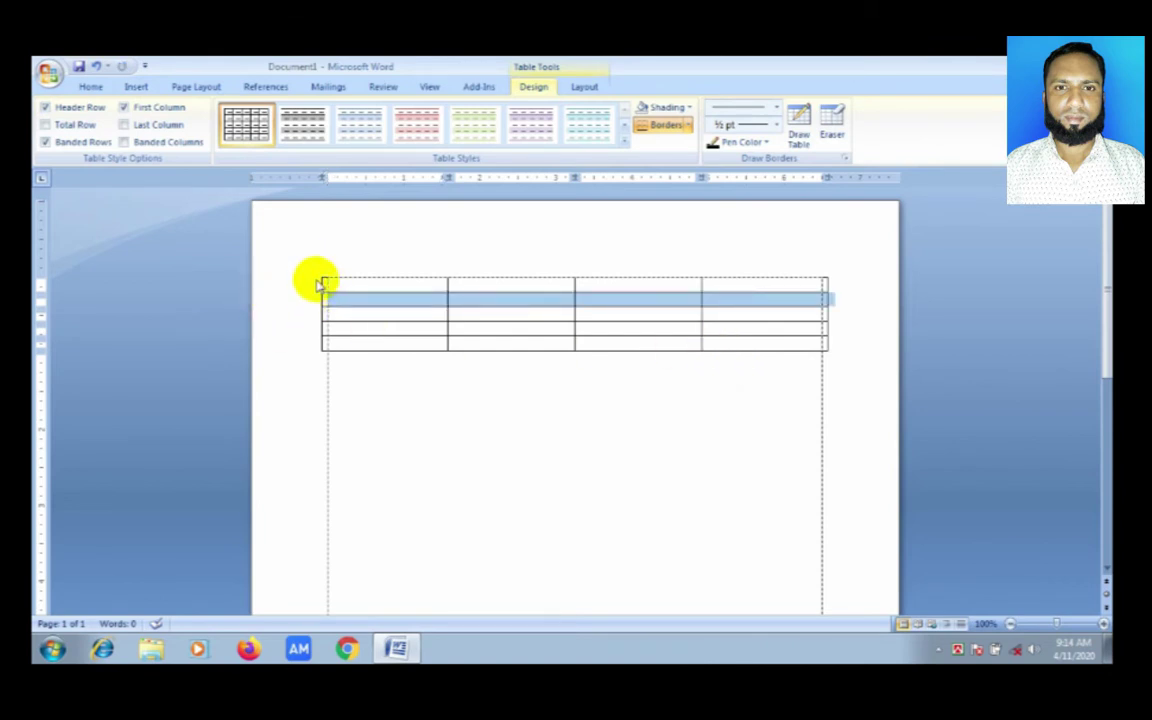
pyautogui.click(306, 326)
pyautogui.click(290, 343)
pyautogui.click(323, 252)
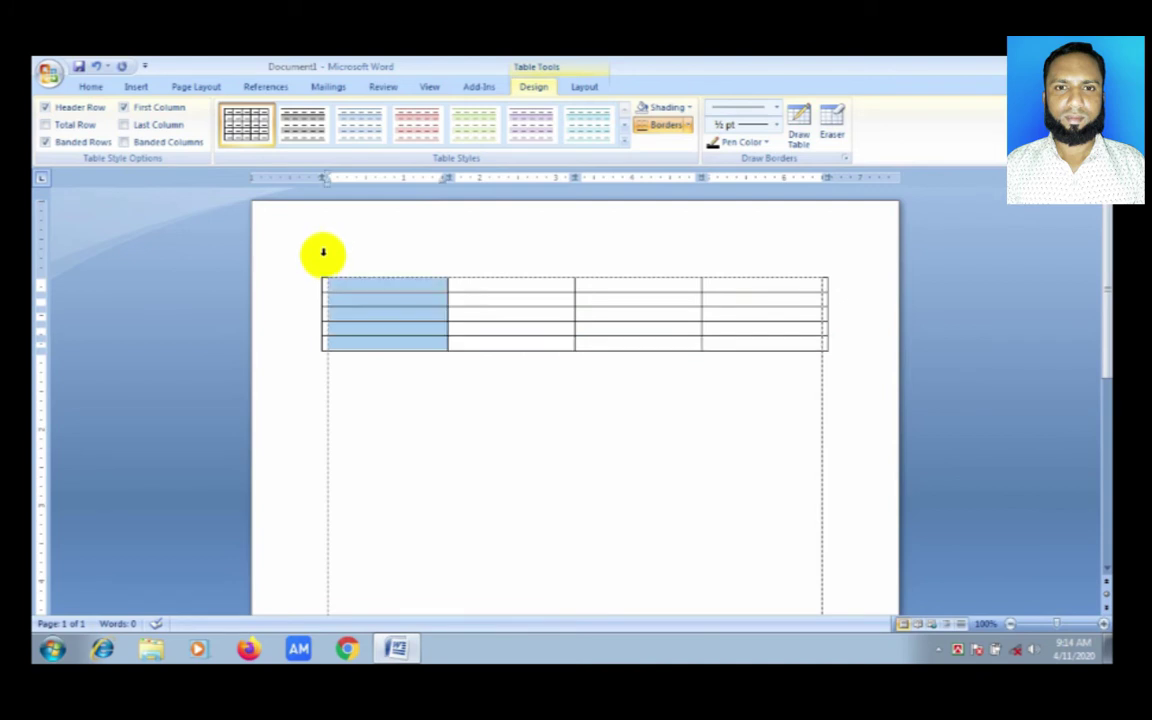
pyautogui.click(317, 279)
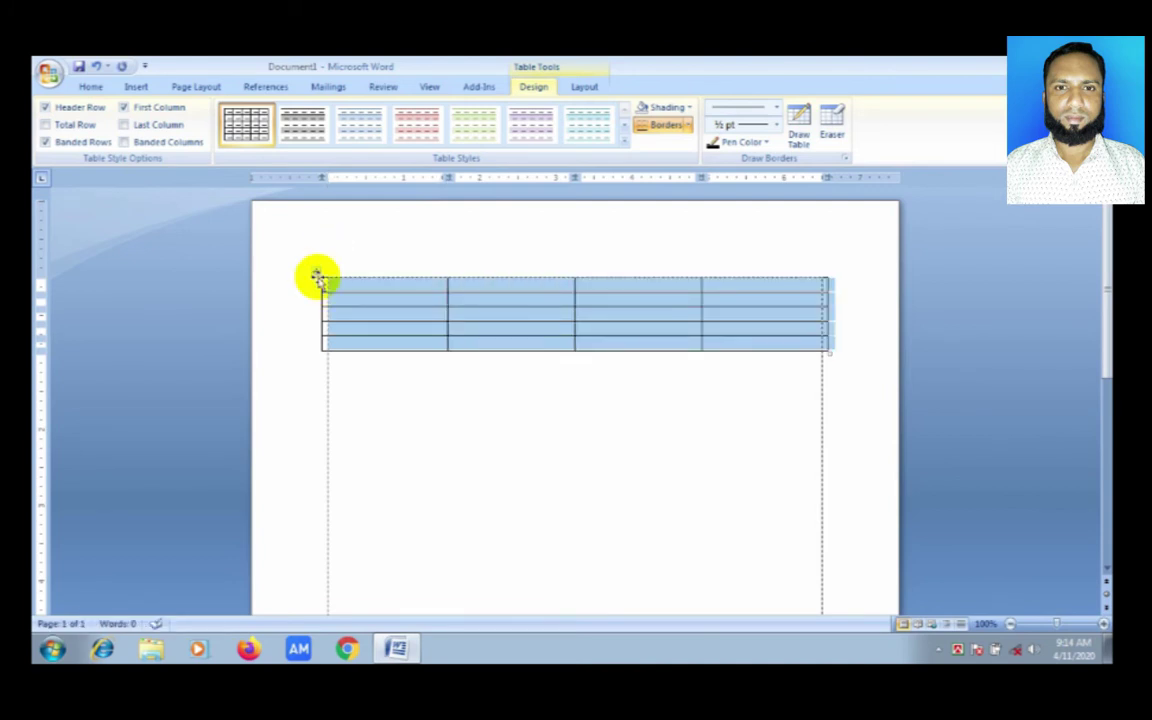
pyautogui.click(776, 127)
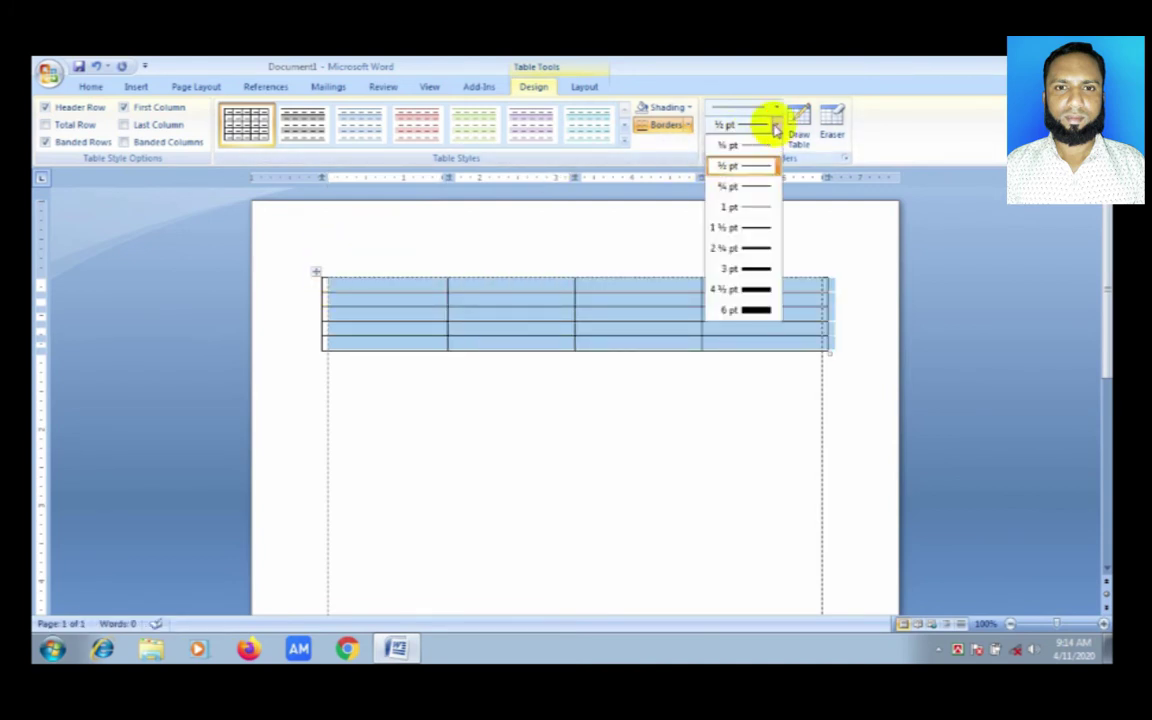
pyautogui.click(753, 229)
pyautogui.click(688, 126)
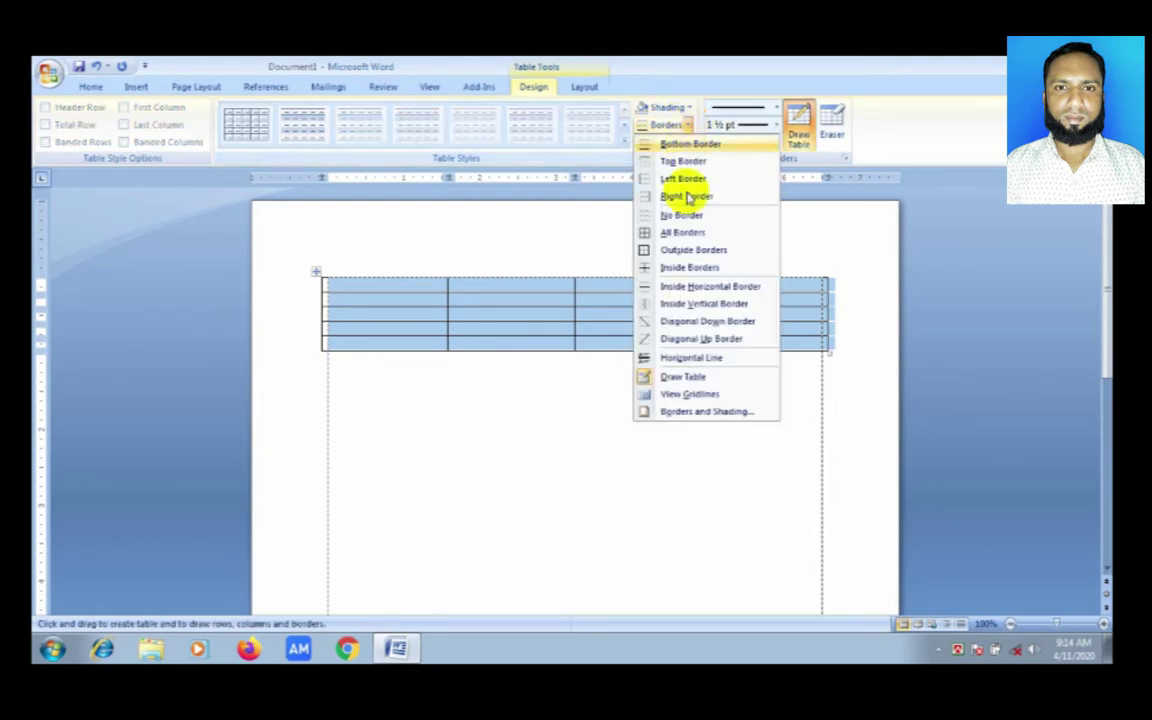
pyautogui.click(665, 231)
pyautogui.click(752, 382)
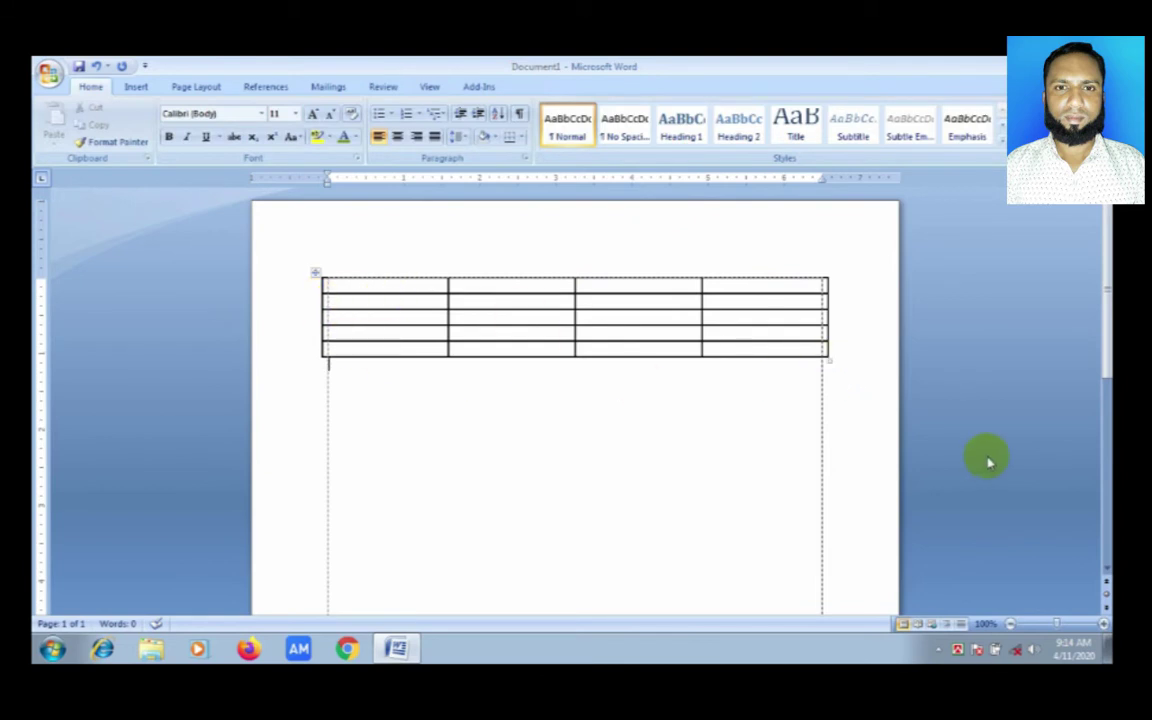
pyautogui.moveTo(812, 352)
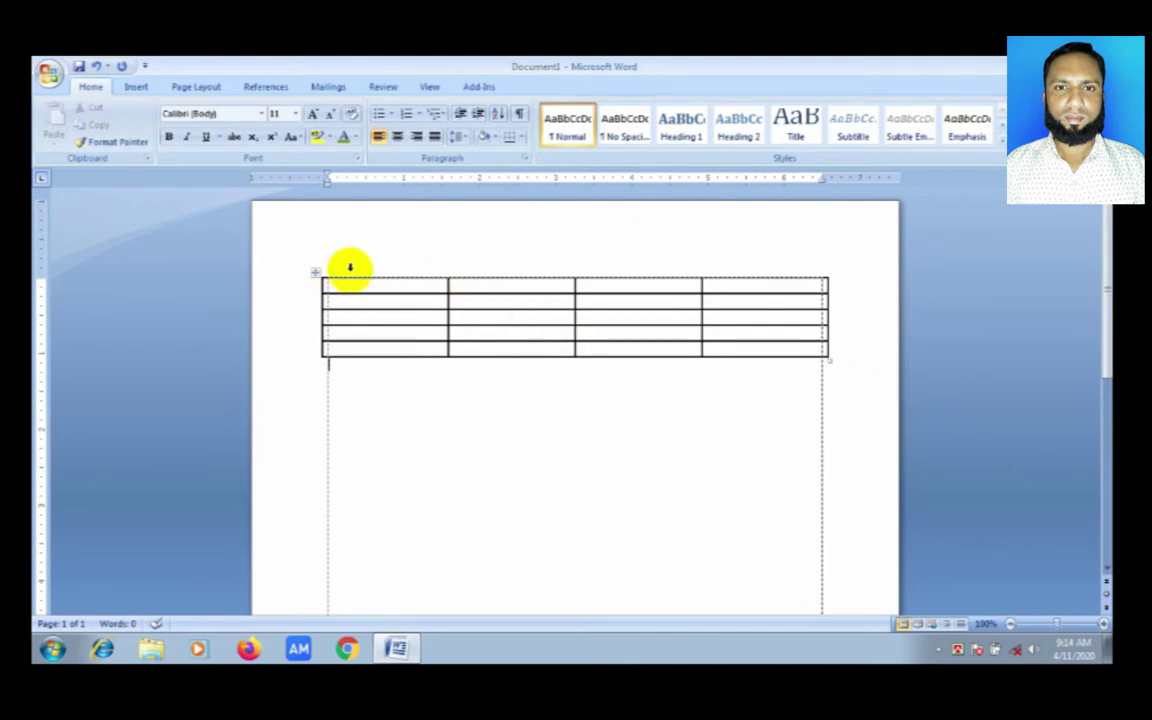
# - Drag the table's bottom-right corner down so the rows become much taller
pyautogui.moveTo(765, 316)
pyautogui.click(630, 288)
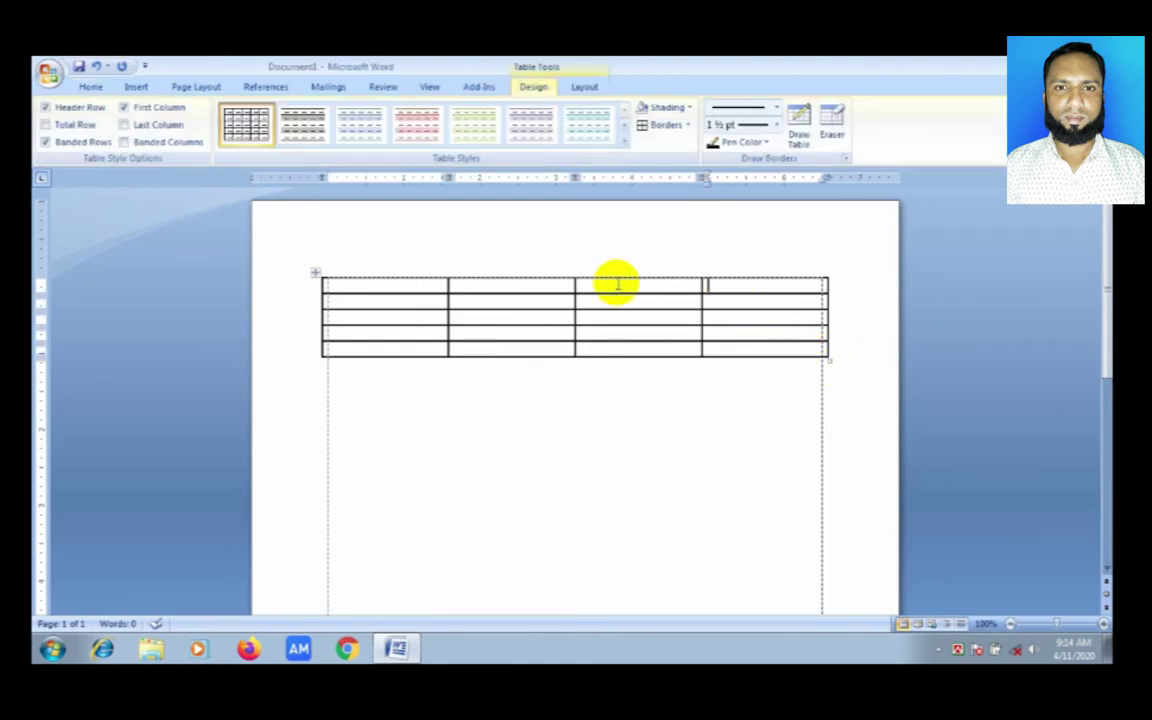
pyautogui.click(543, 288)
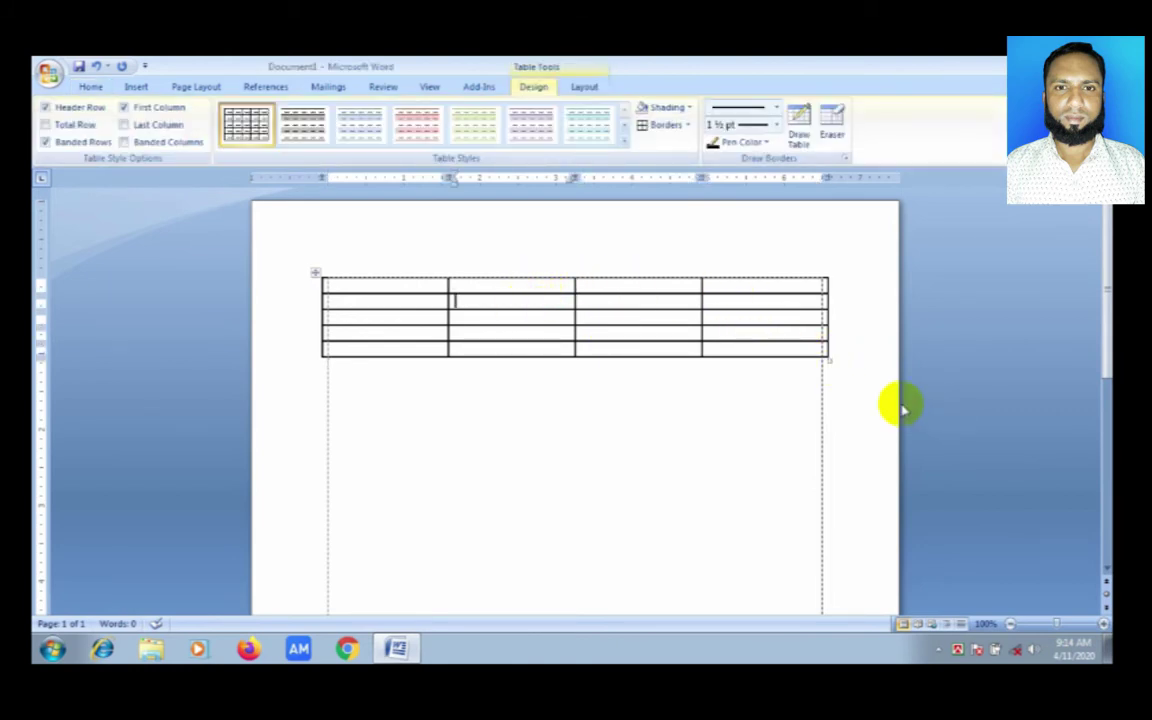
pyautogui.moveTo(824, 358); pyautogui.dragTo(825, 369)
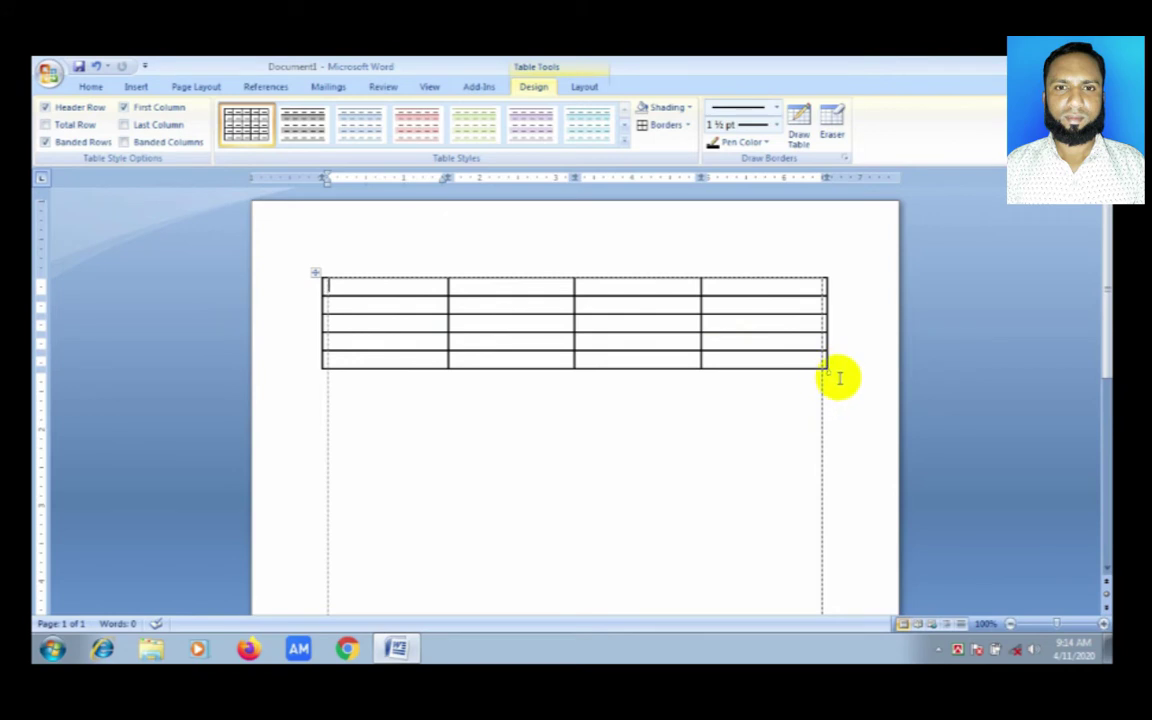
pyautogui.moveTo(828, 372); pyautogui.dragTo(823, 491)
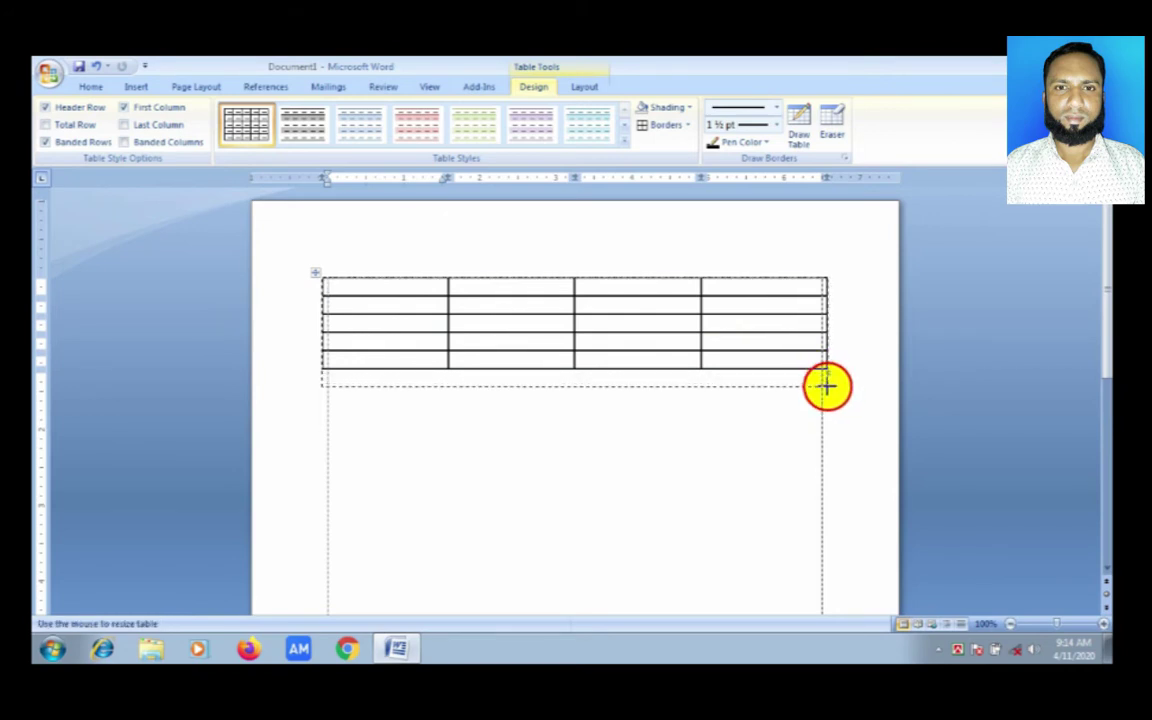
pyautogui.moveTo(823, 491); pyautogui.dragTo(820, 490)
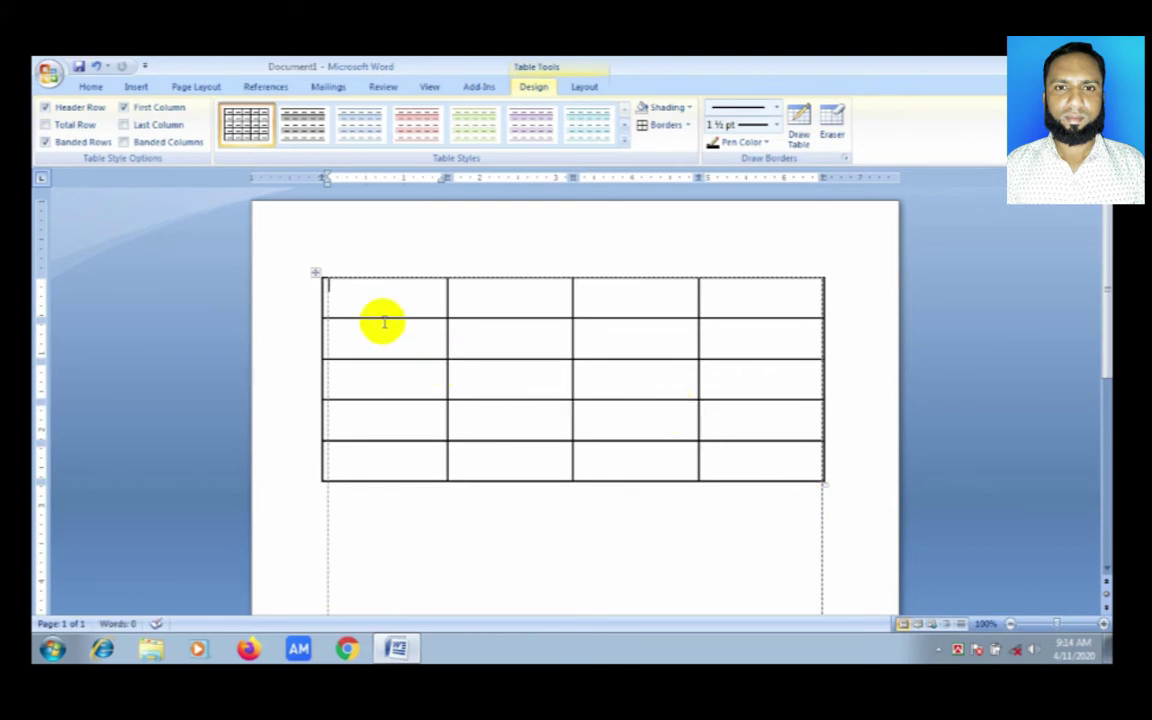
# - Select each of the table's four columns in turn
pyautogui.click(372, 261)
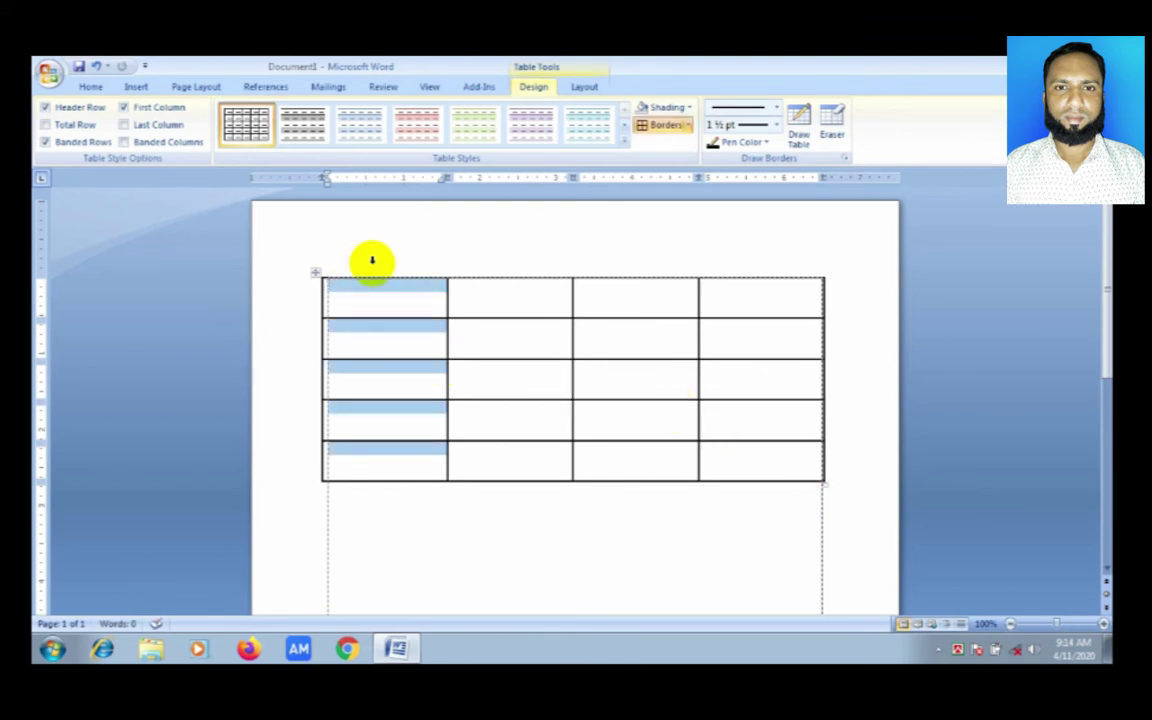
pyautogui.click(490, 266)
pyautogui.click(605, 266)
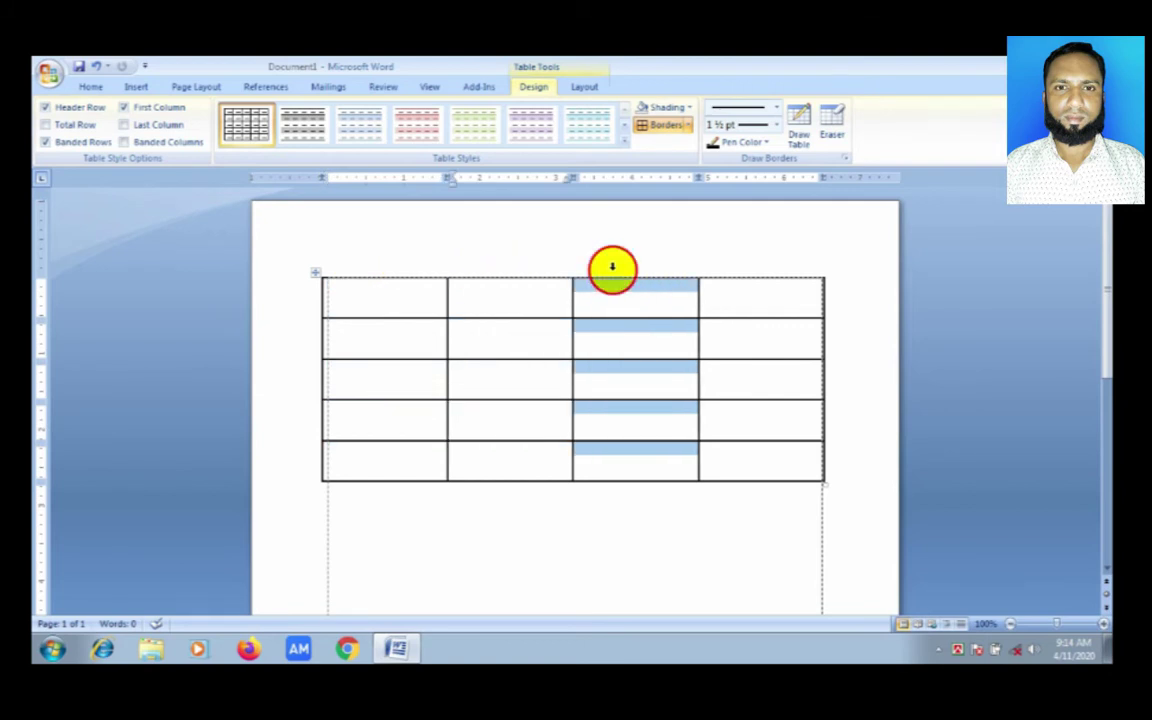
pyautogui.click(760, 267)
pyautogui.click(414, 263)
pyautogui.click(509, 263)
pyautogui.click(640, 263)
pyautogui.click(765, 265)
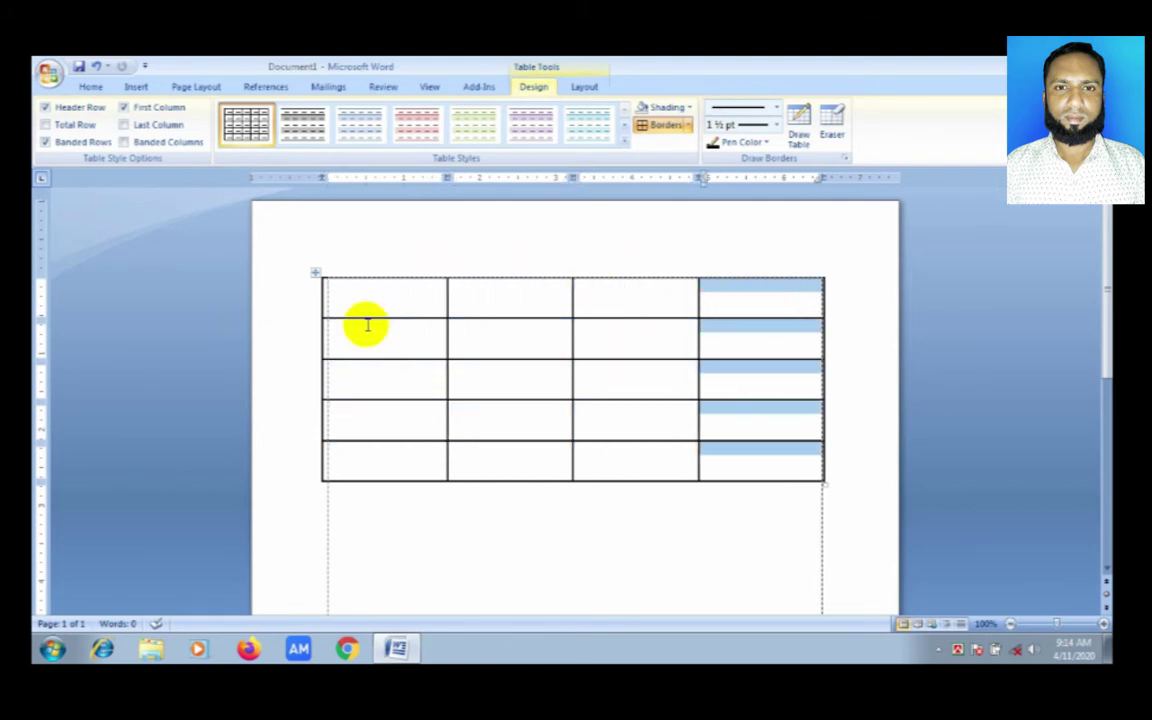
# - Select each of the five rows in turn, then place the caret in row 2
pyautogui.click(295, 300)
pyautogui.click(298, 340)
pyautogui.click(298, 380)
pyautogui.click(298, 420)
pyautogui.click(302, 460)
pyautogui.click(372, 498)
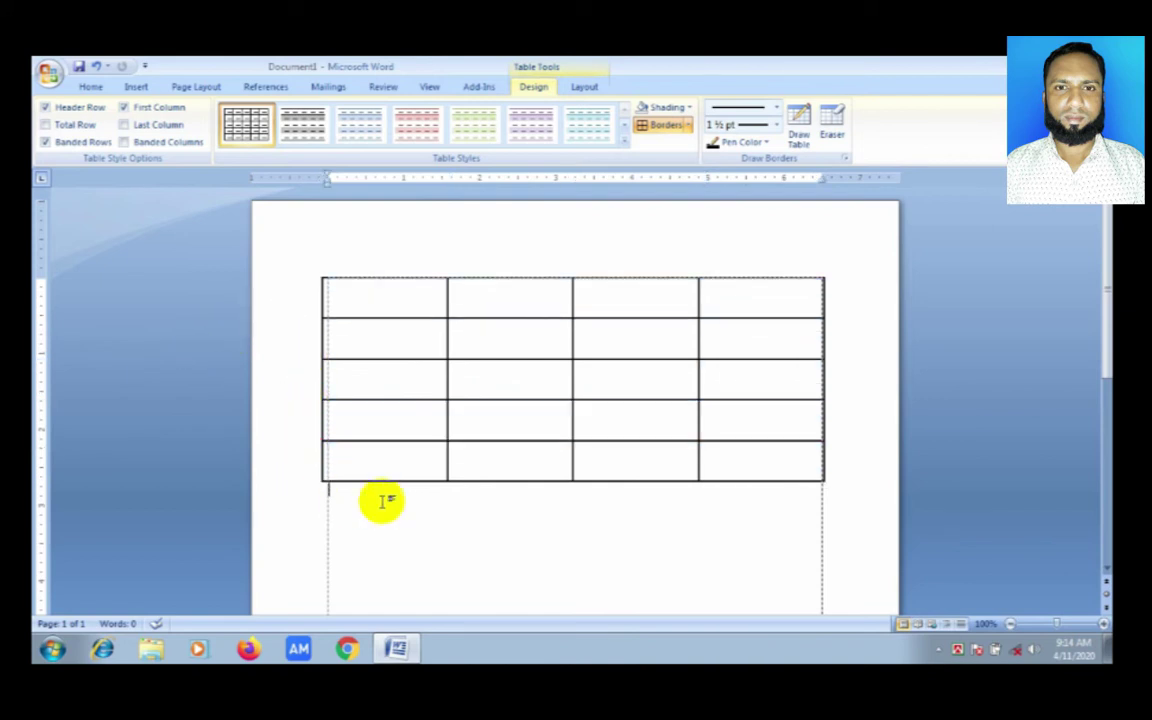
pyautogui.click(380, 340)
pyautogui.click(557, 337)
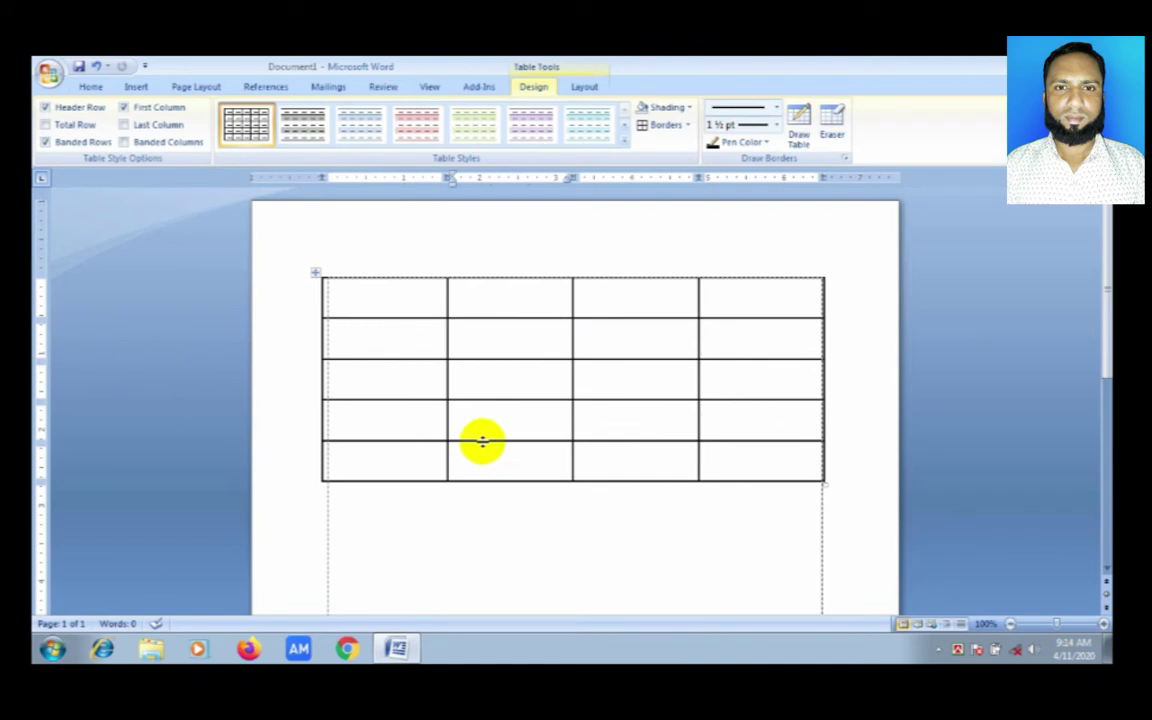
# - Number the first-column cells 1–6, adding a sixth row at the bottom of the table
pyautogui.moveTo(383, 338)
pyautogui.click(376, 297)
pyautogui.write('1')
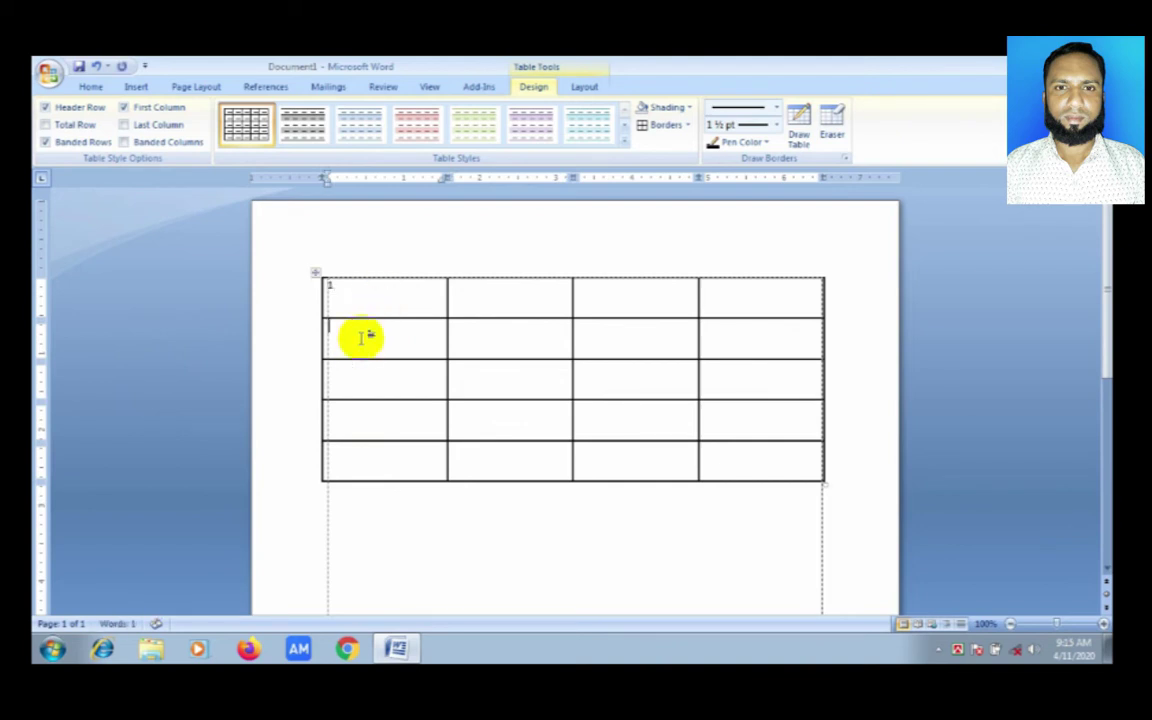
pyautogui.click(366, 337)
pyautogui.write('2')
pyautogui.write('3')
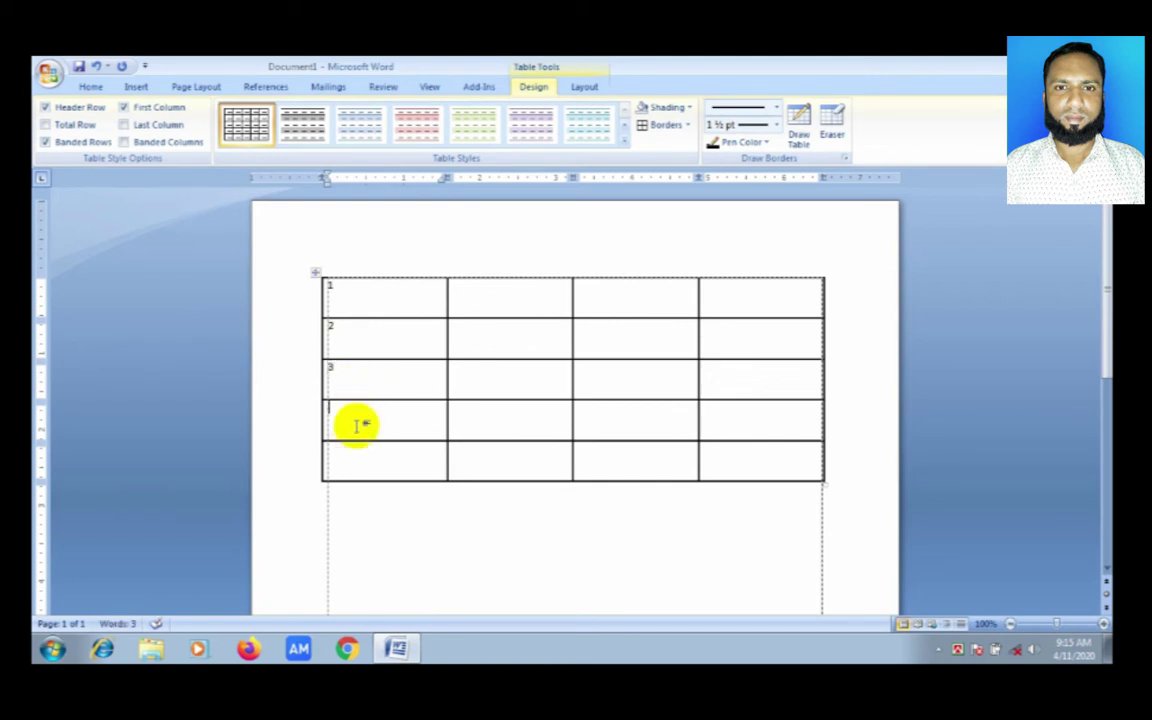
pyautogui.click(360, 462)
pyautogui.write('5')
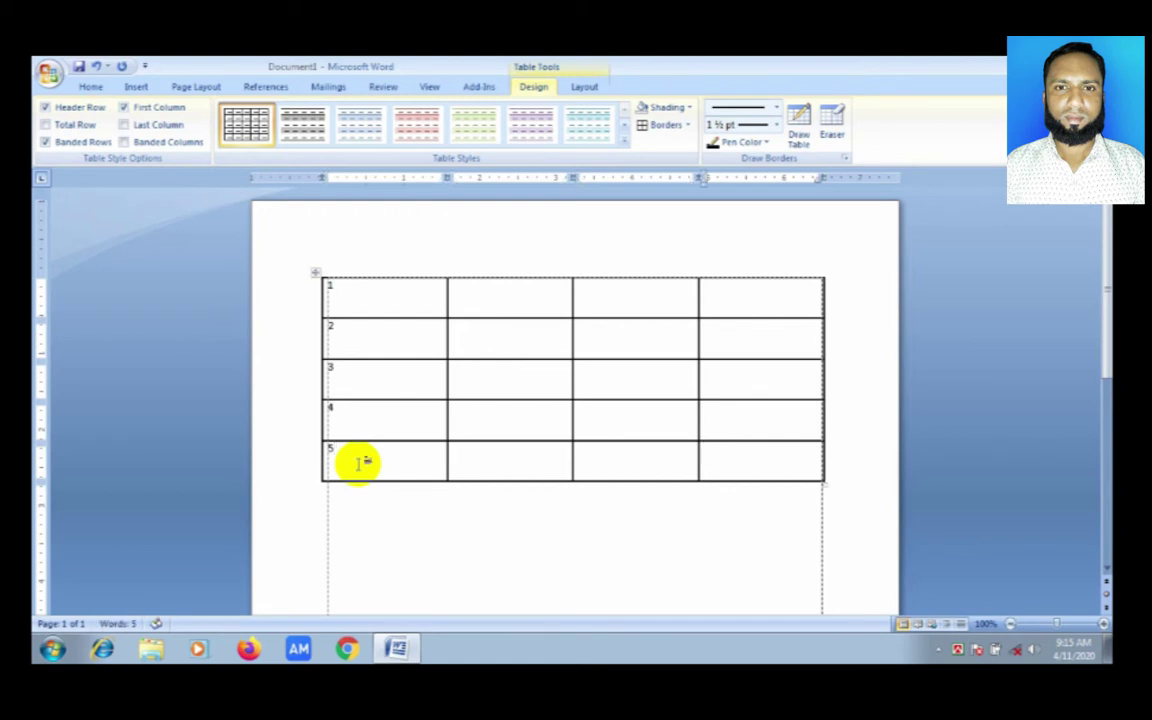
pyautogui.press('Tab')
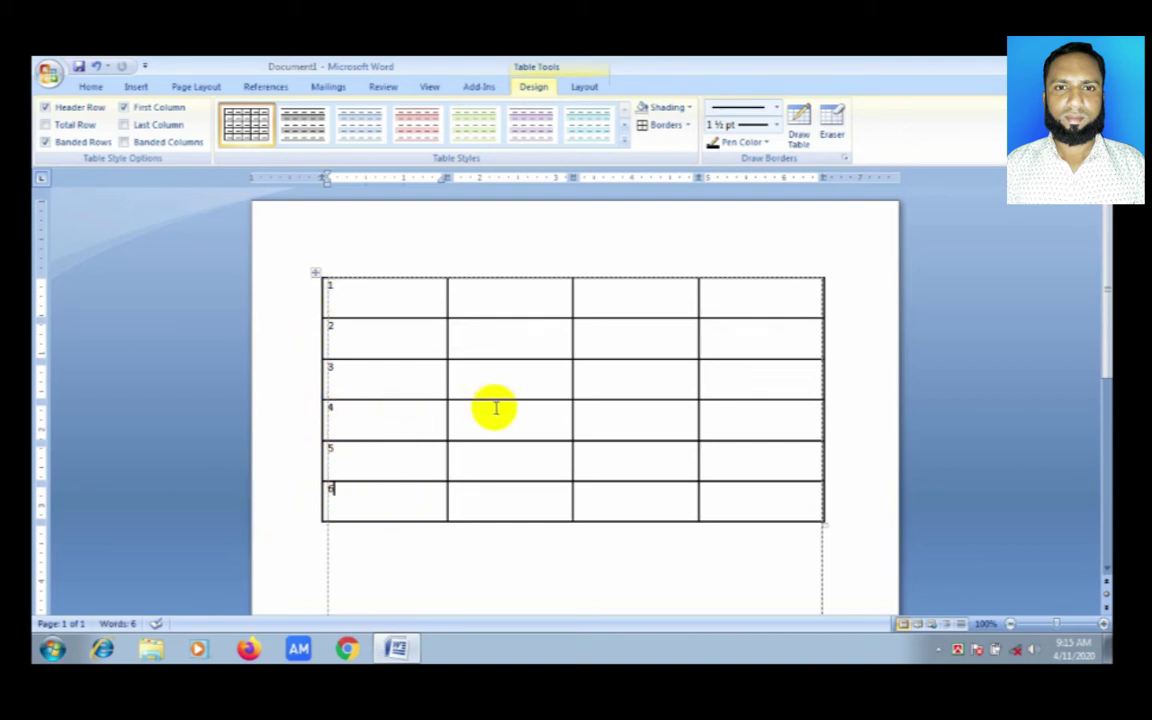
pyautogui.click(482, 300)
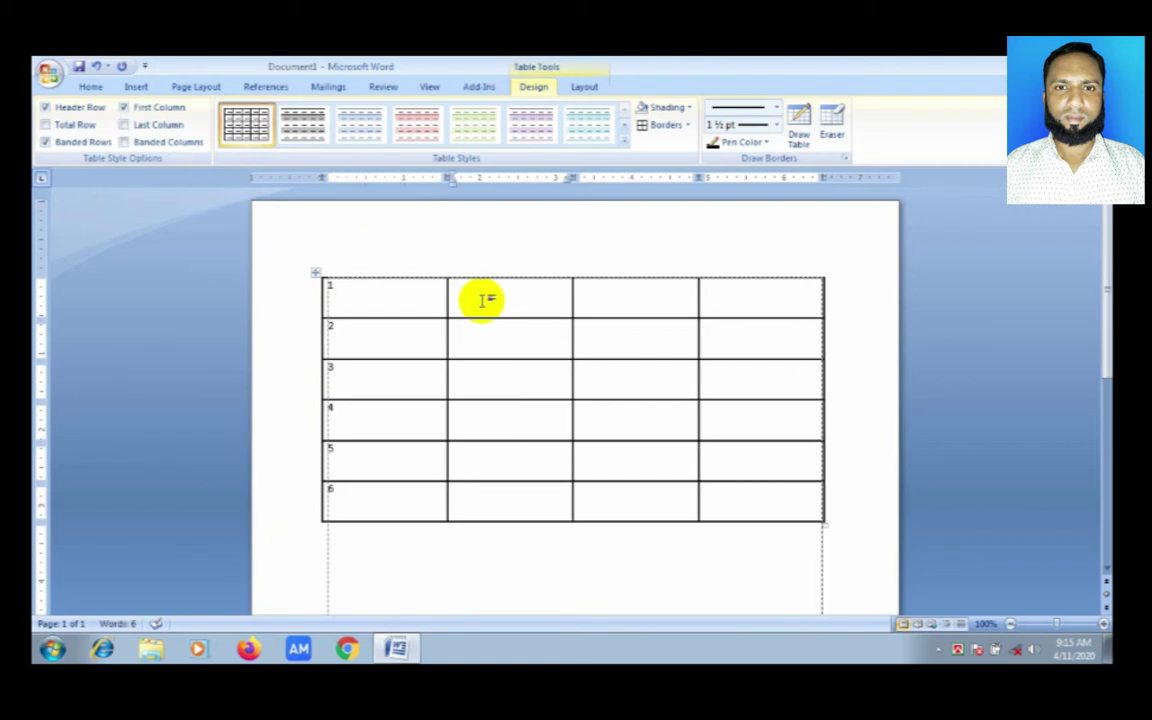
# - Enter 2, 3 and 4 in the top cells of the second, third and fourth columns
pyautogui.click(605, 292)
pyautogui.write('3')
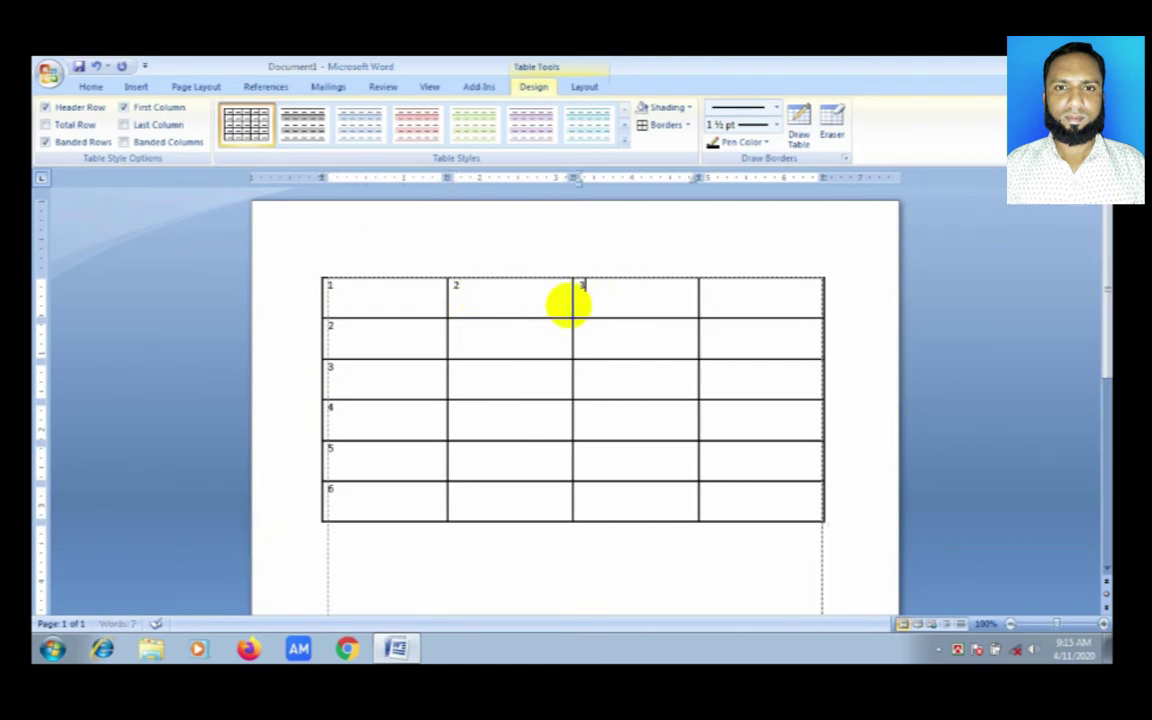
pyautogui.click(760, 291)
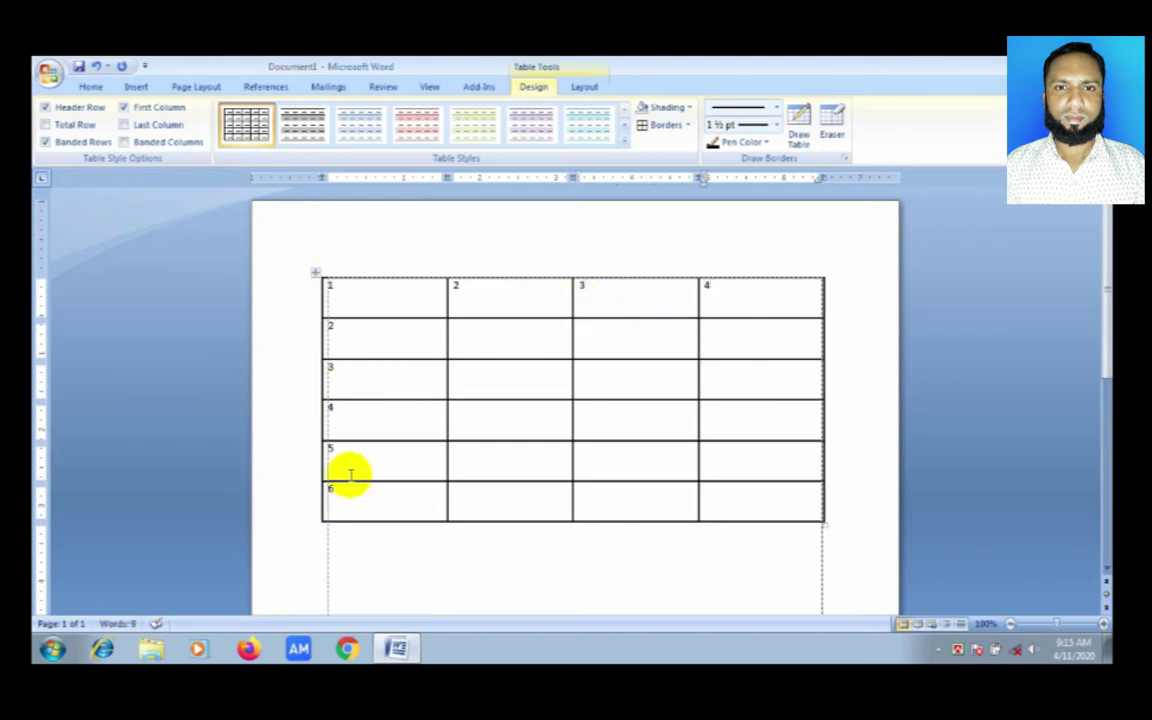
pyautogui.moveTo(770, 510)
pyautogui.write('4')
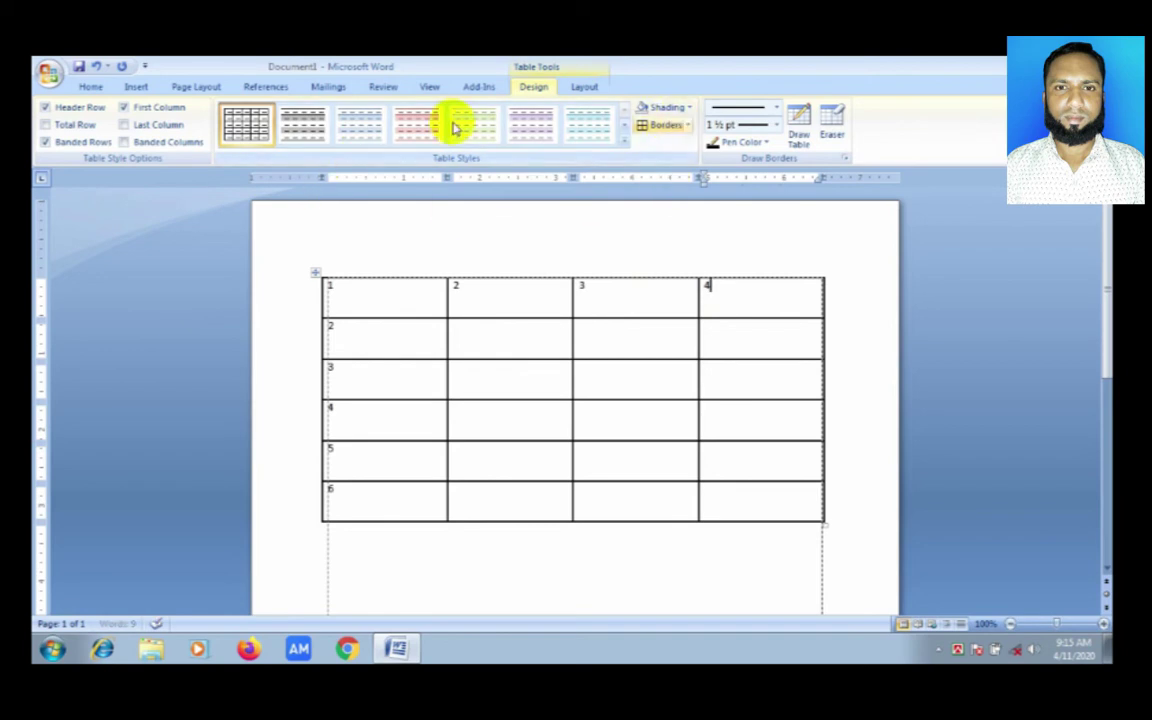
pyautogui.click(137, 88)
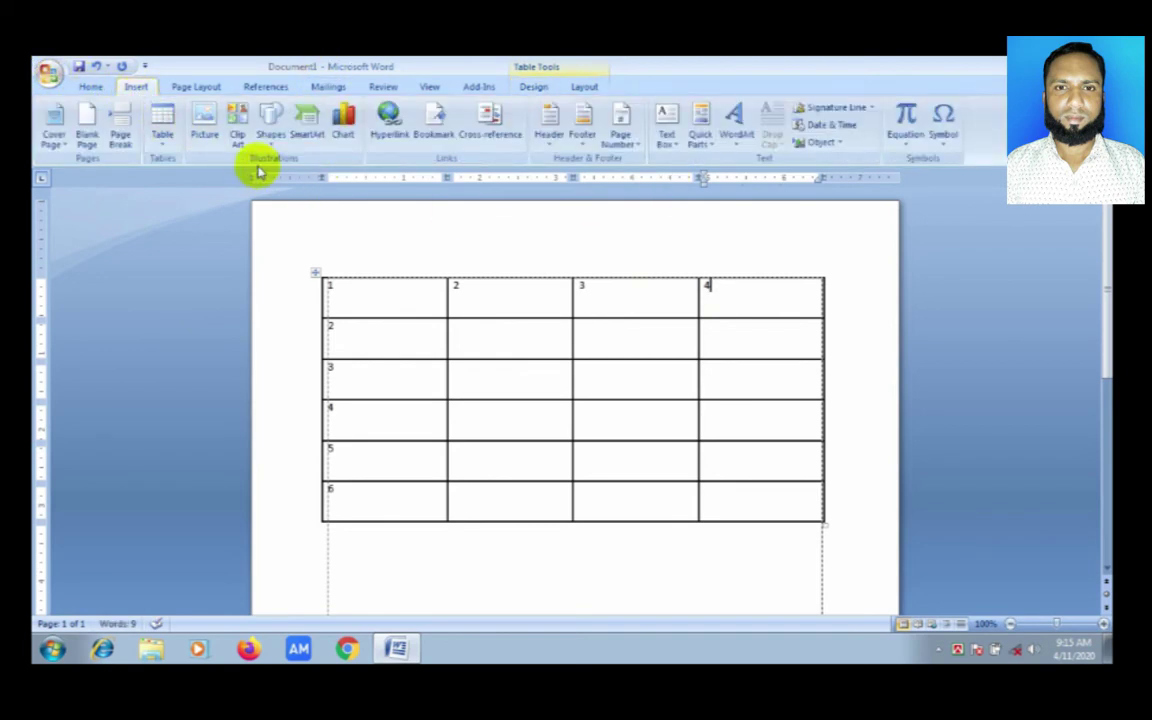
# - Draw a vertical border through the fourth column with Draw Table, creating a fifth column
pyautogui.click(162, 128)
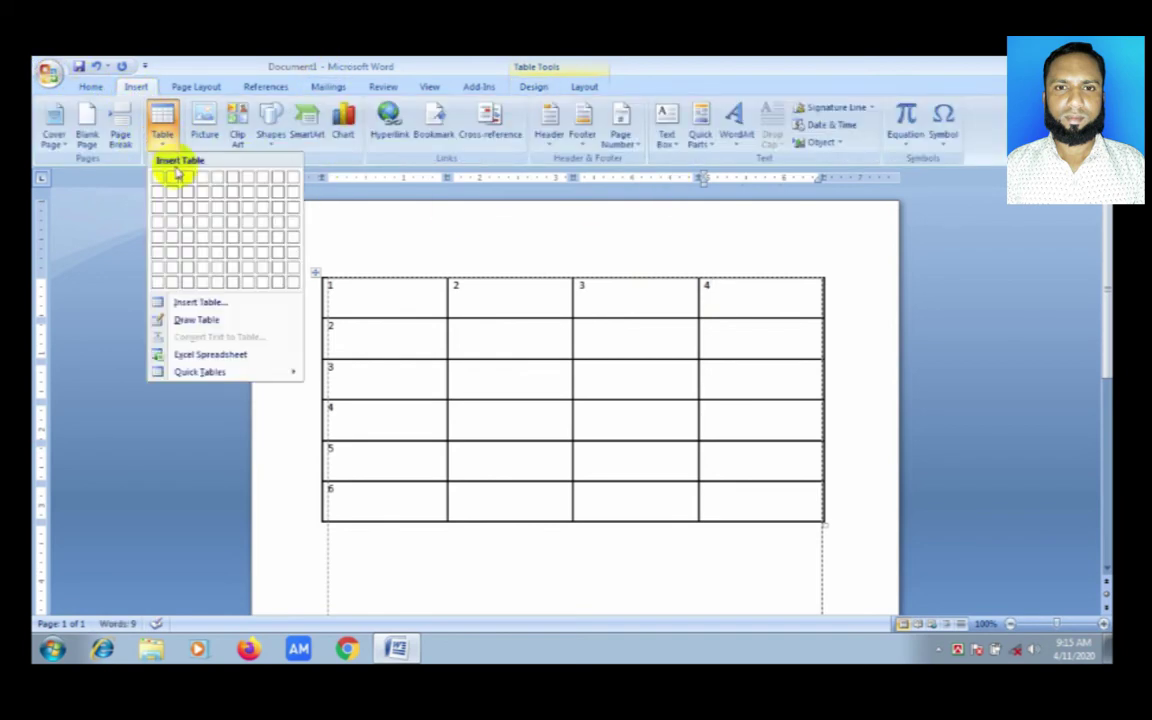
pyautogui.click(196, 320)
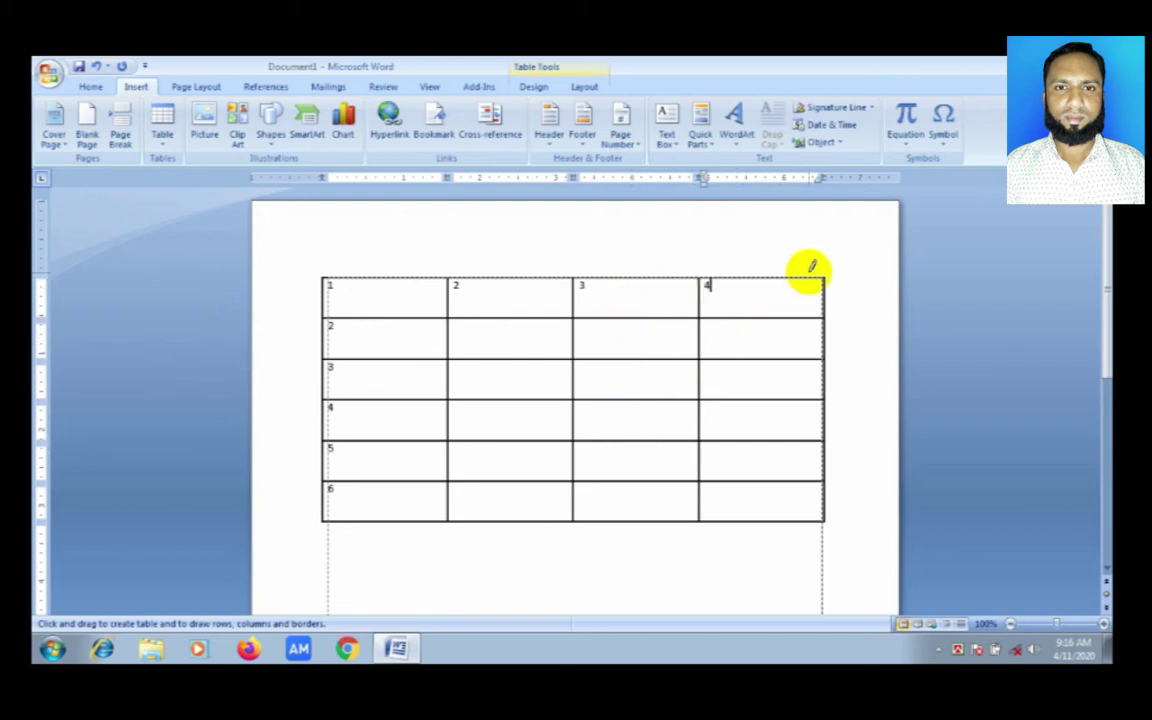
pyautogui.moveTo(760, 278); pyautogui.dragTo(752, 512)
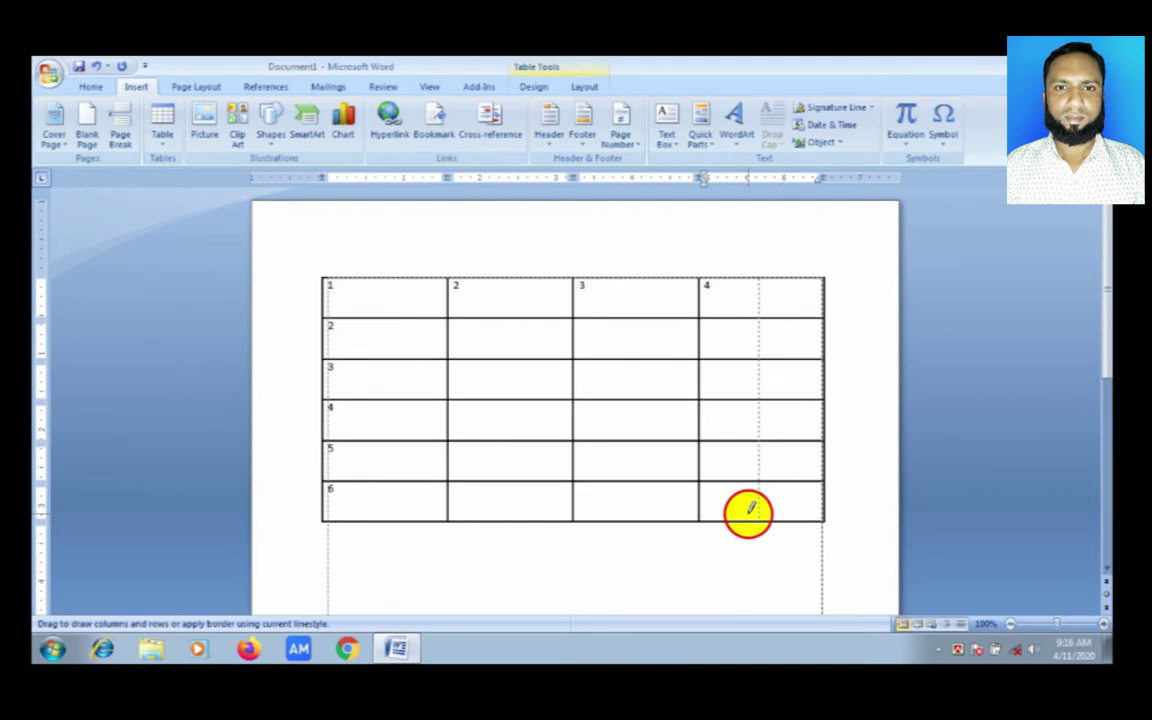
pyautogui.moveTo(750, 512); pyautogui.dragTo(773, 471)
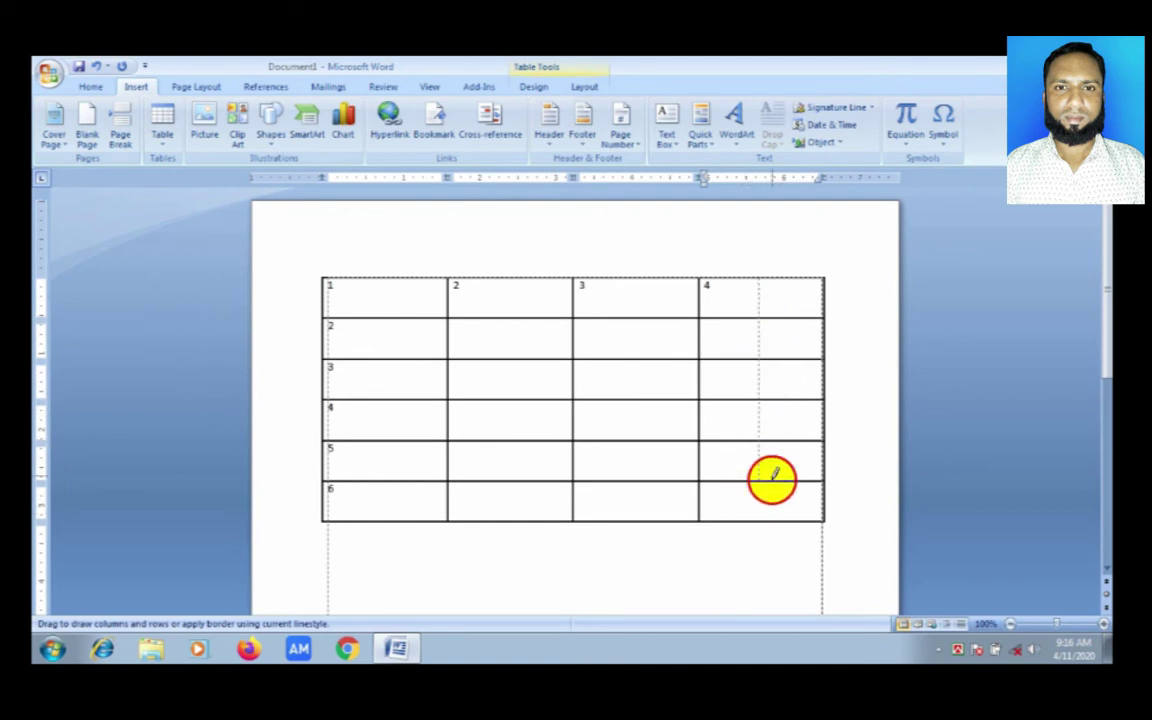
pyautogui.moveTo(773, 471); pyautogui.dragTo(771, 494)
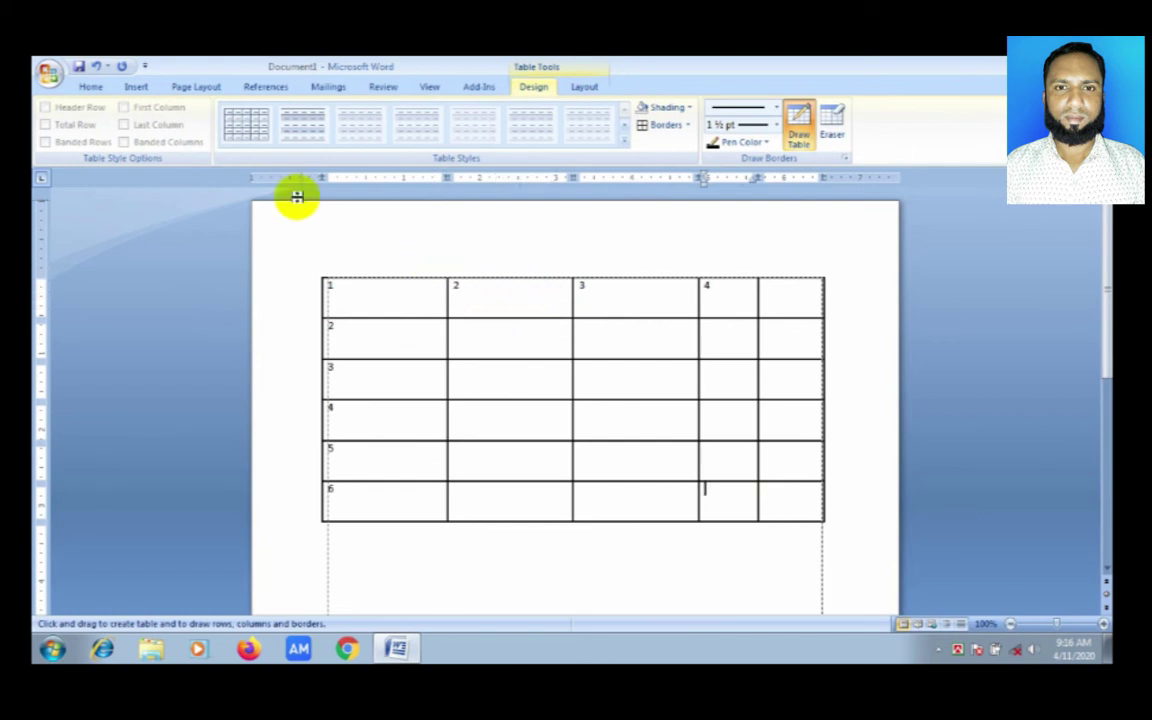
# - Turn off Draw Table and drag the column borders left to even out the five widths
pyautogui.click(136, 86)
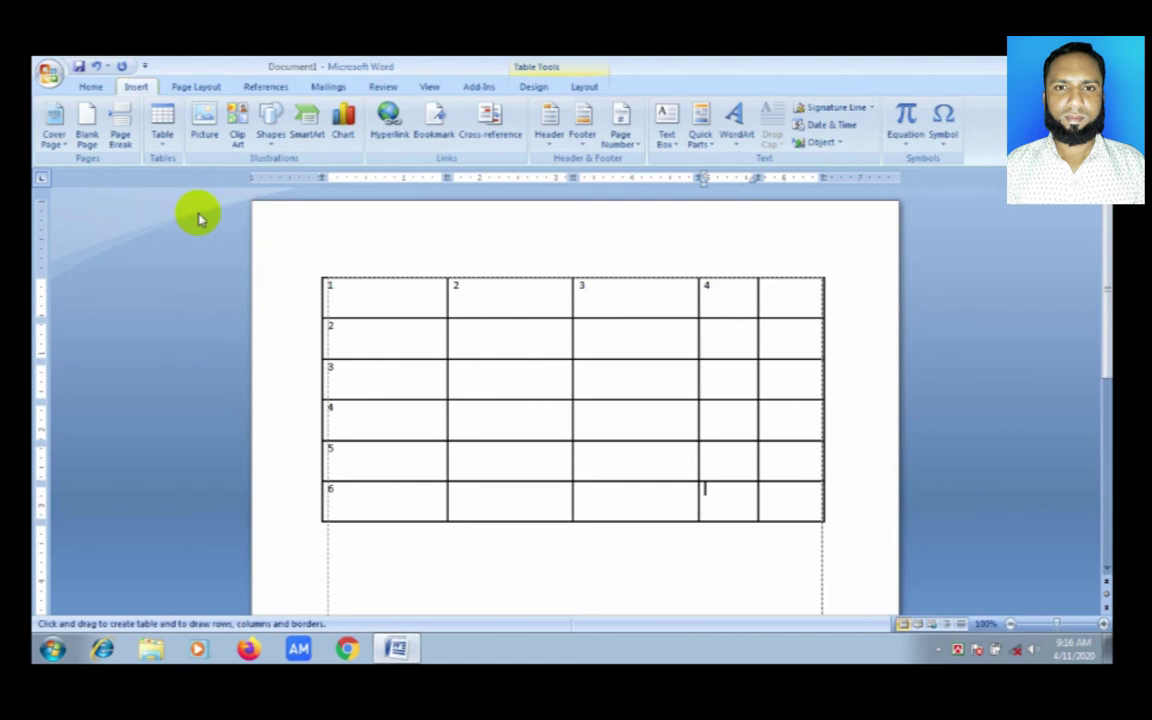
pyautogui.click(163, 140)
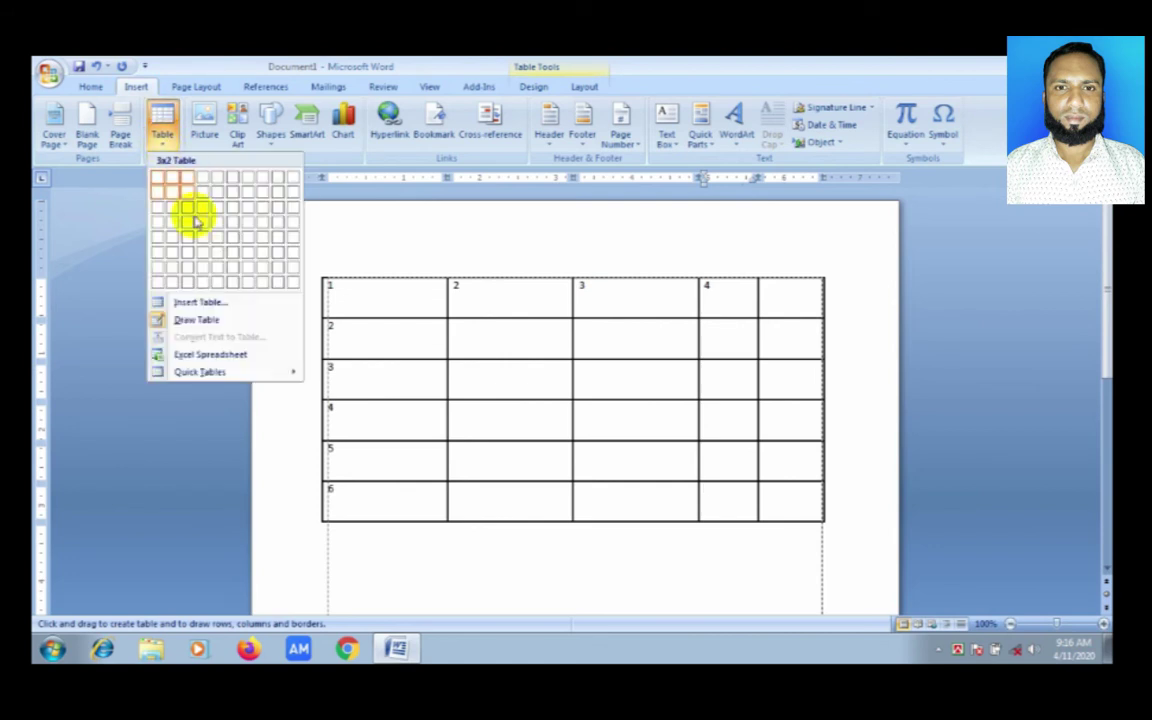
pyautogui.click(213, 322)
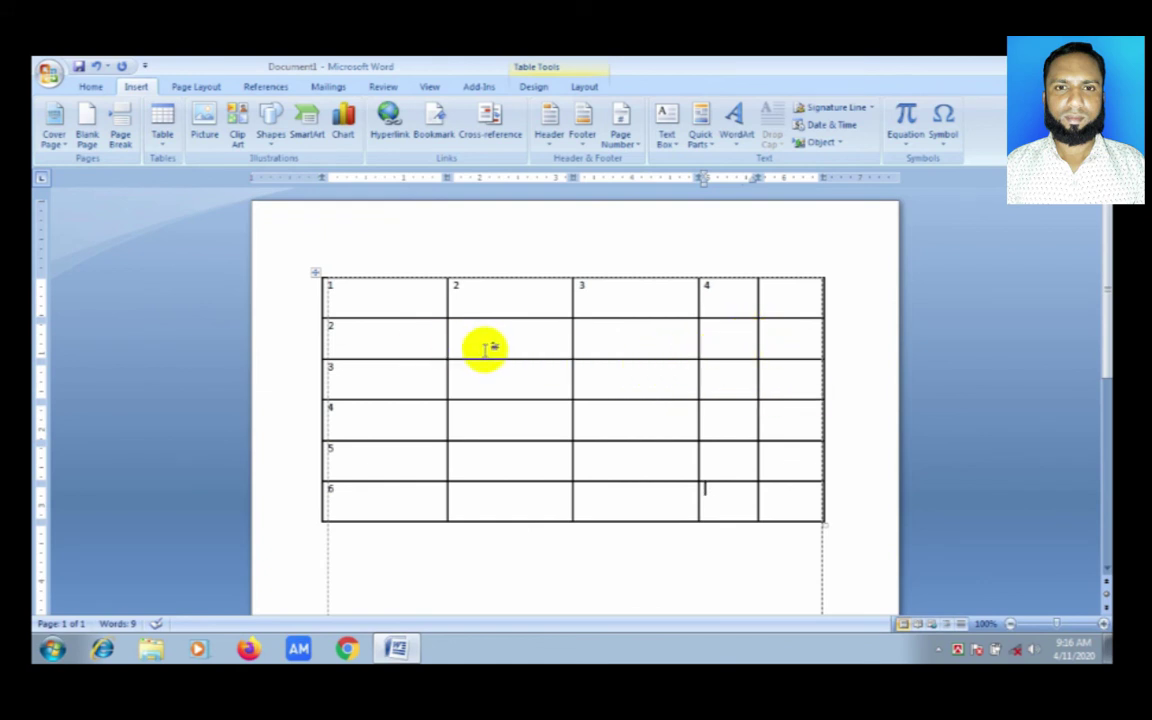
pyautogui.moveTo(445, 342); pyautogui.dragTo(418, 346)
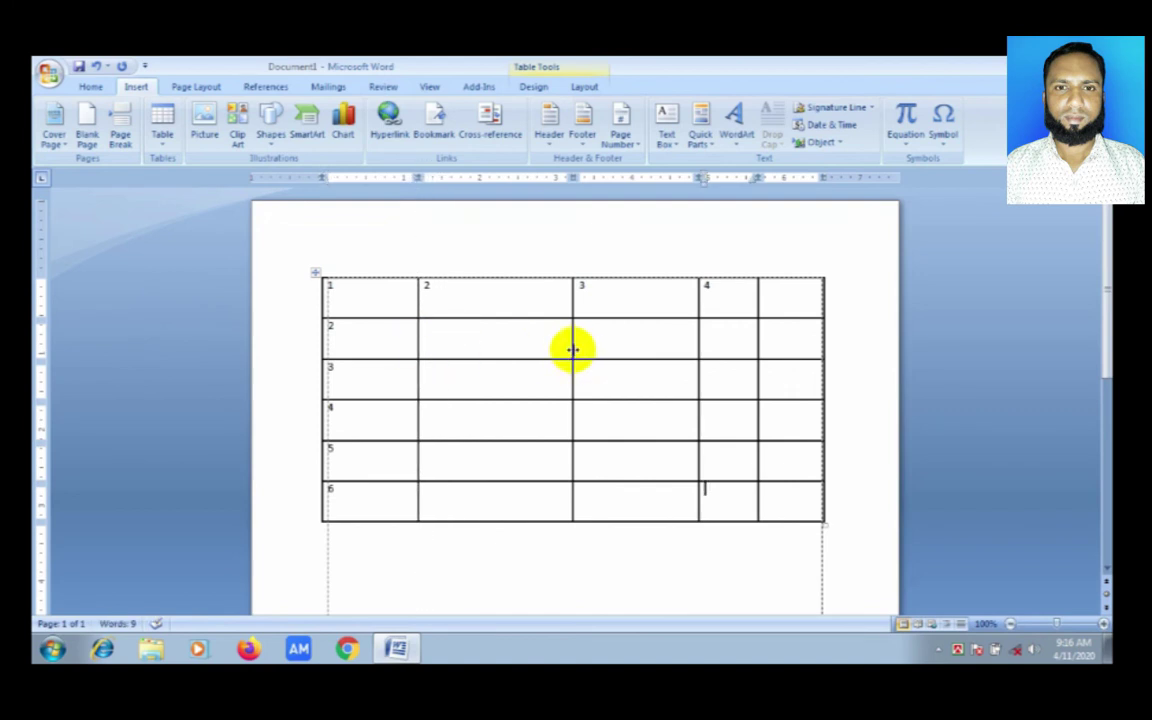
pyautogui.moveTo(572, 349); pyautogui.dragTo(518, 350)
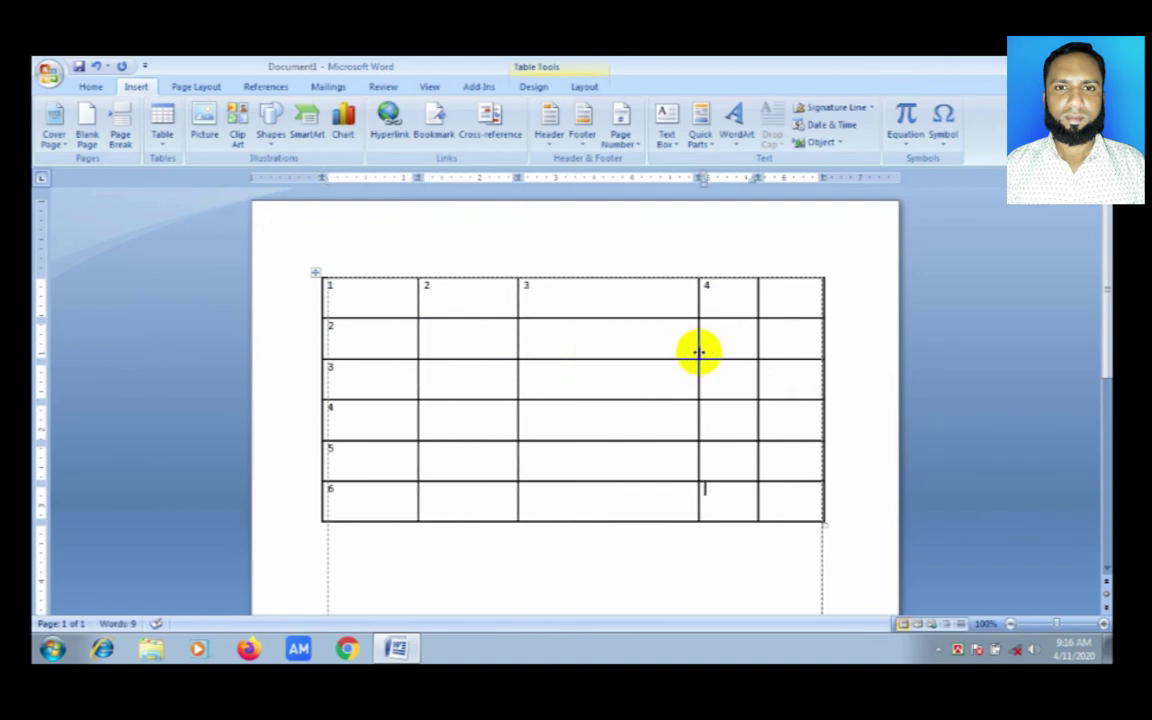
pyautogui.moveTo(699, 351); pyautogui.dragTo(638, 350)
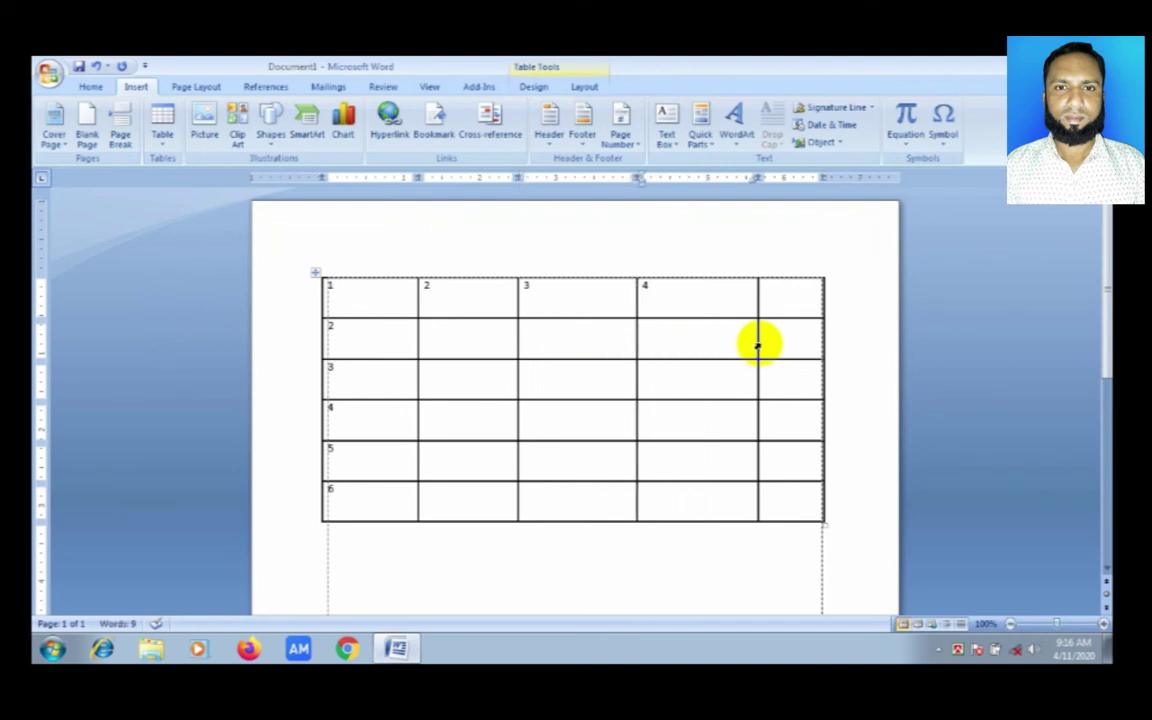
pyautogui.moveTo(757, 351); pyautogui.dragTo(721, 358)
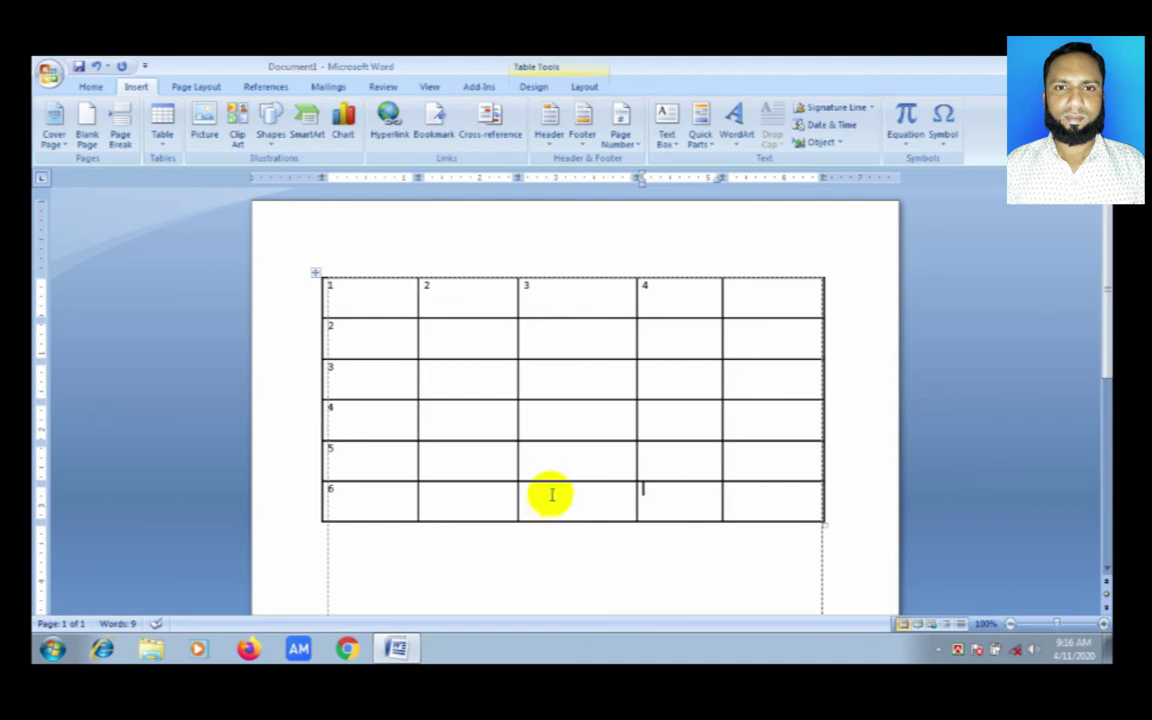
pyautogui.moveTo(553, 481)
pyautogui.mouseDown()
pyautogui.moveTo(557, 501)
pyautogui.moveTo(573, 476)
pyautogui.mouseUp()
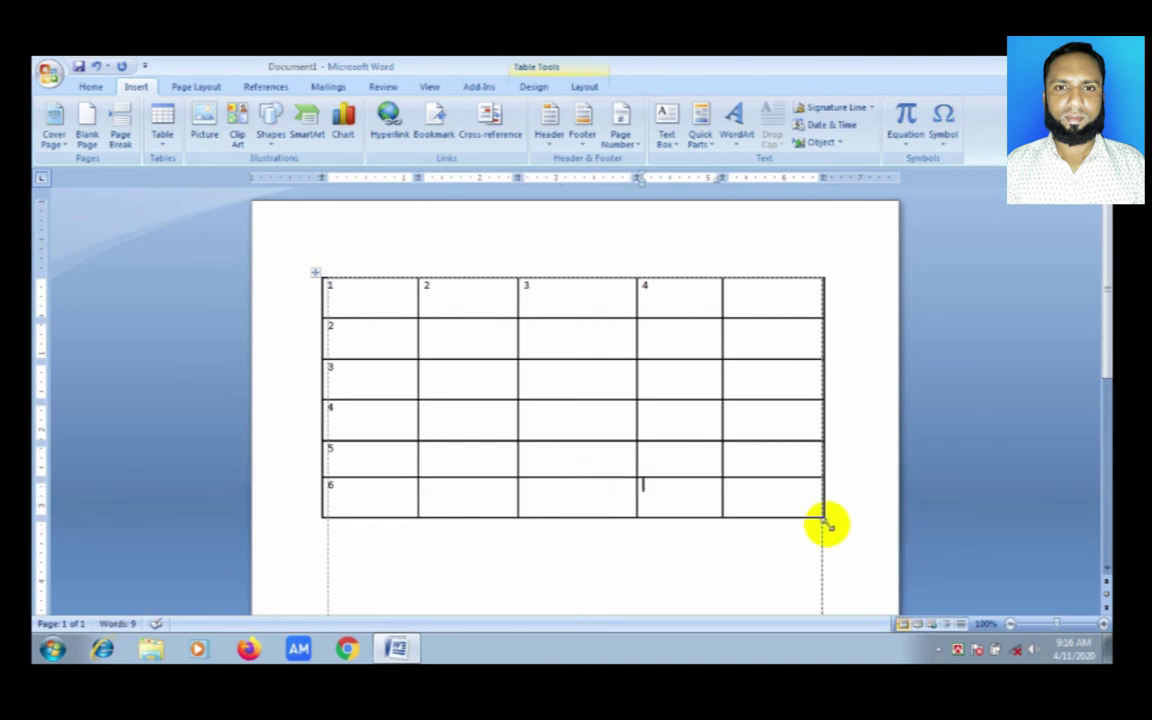
# - Drag the table's corner handle to make the rows taller and the table slightly narrower
pyautogui.moveTo(824, 520); pyautogui.dragTo(792, 539)
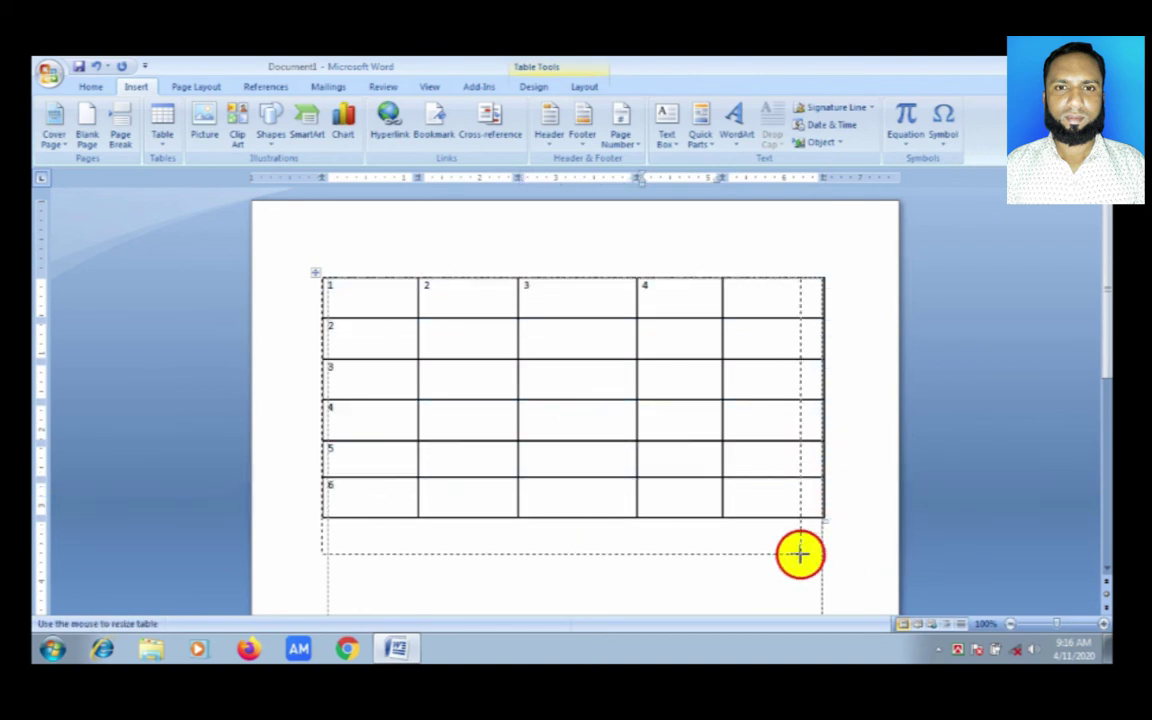
pyautogui.moveTo(792, 539)
pyautogui.mouseDown()
pyautogui.moveTo(619, 448)
pyautogui.moveTo(677, 473)
pyautogui.moveTo(780, 550)
pyautogui.mouseUp()
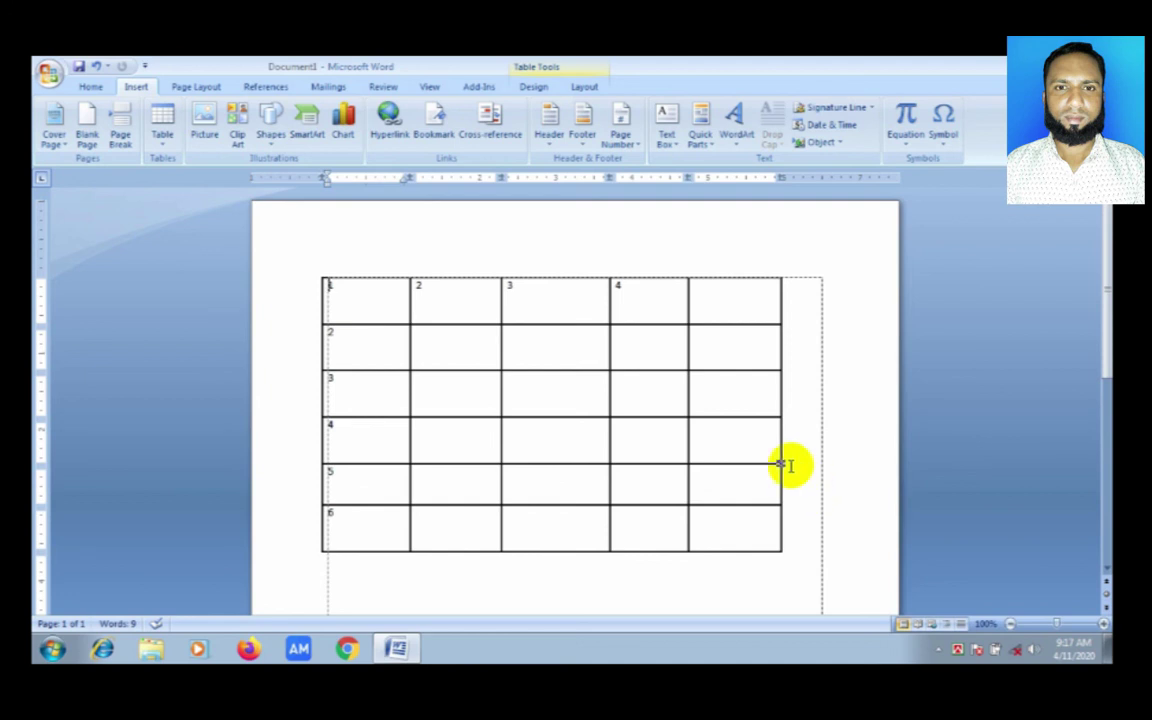
pyautogui.moveTo(318, 290)
pyautogui.click(309, 305)
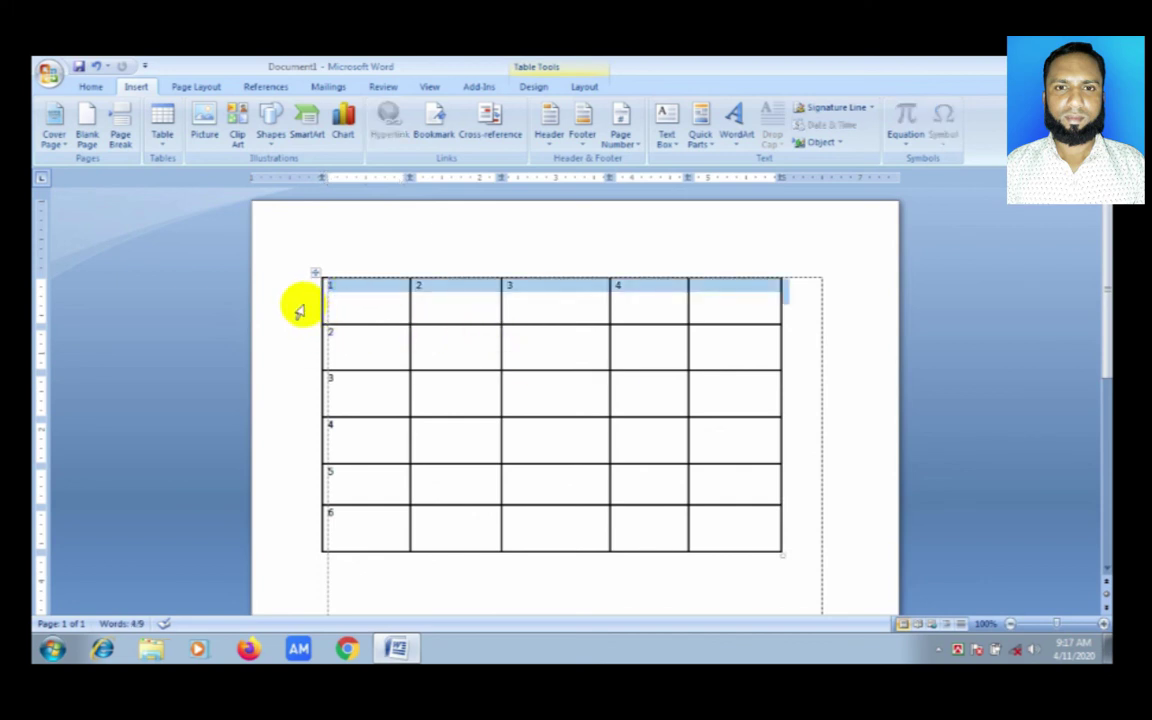
# - Drag from the first row down to the sixth to select all rows of the table
pyautogui.moveTo(313, 325); pyautogui.dragTo(490, 555)
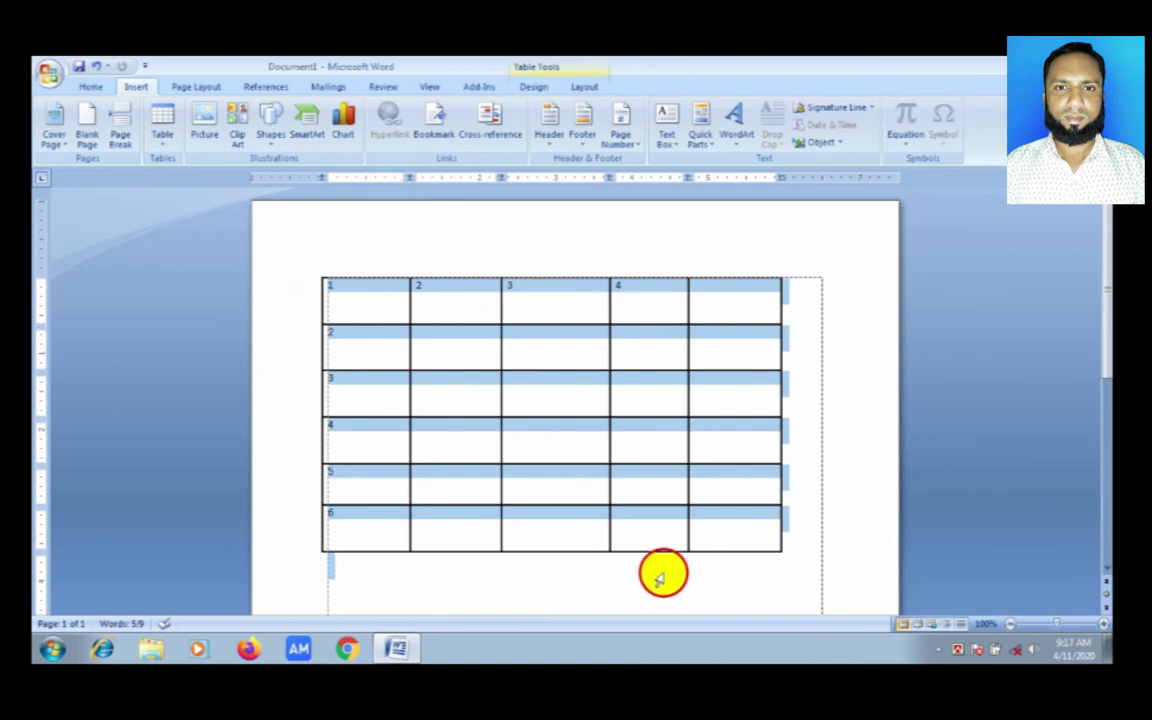
pyautogui.moveTo(488, 556); pyautogui.dragTo(715, 571)
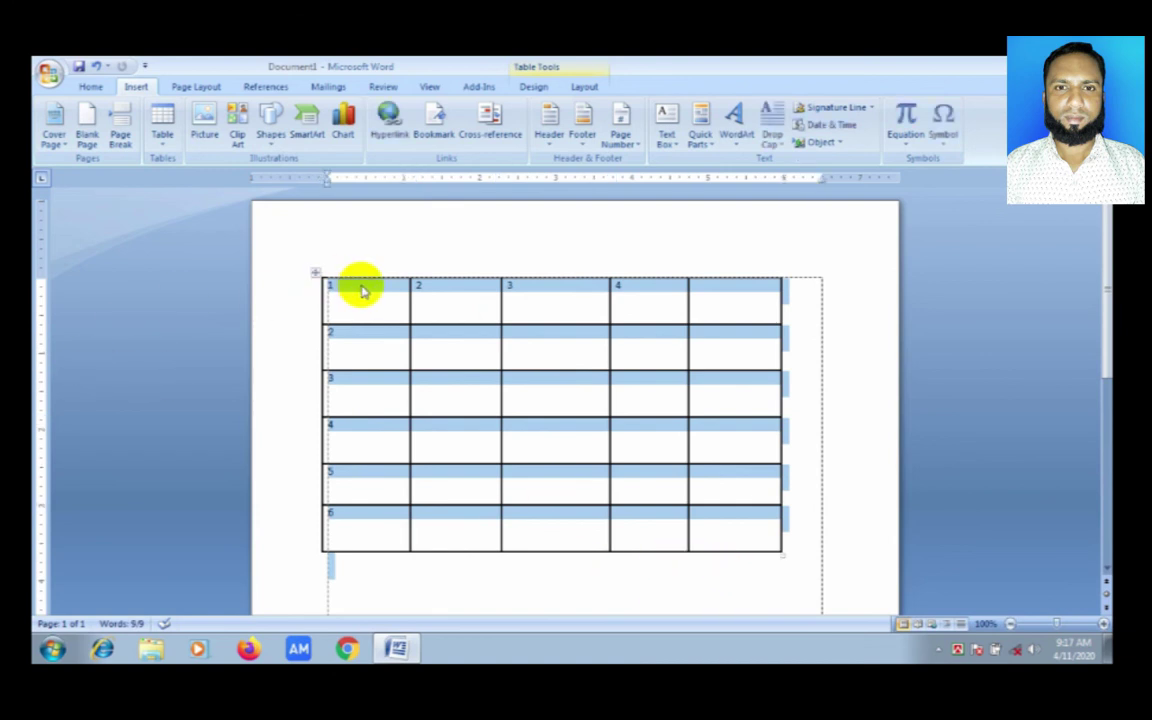